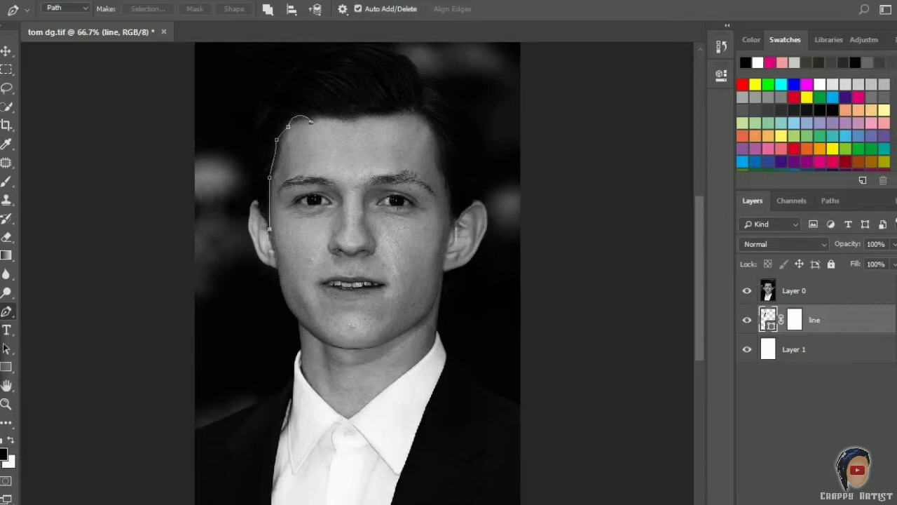
Step: Trace the jawline and back up along the image-left ear as a thin Pen tool contour on the line layer
left_click_drag(429, 289, 421, 315)
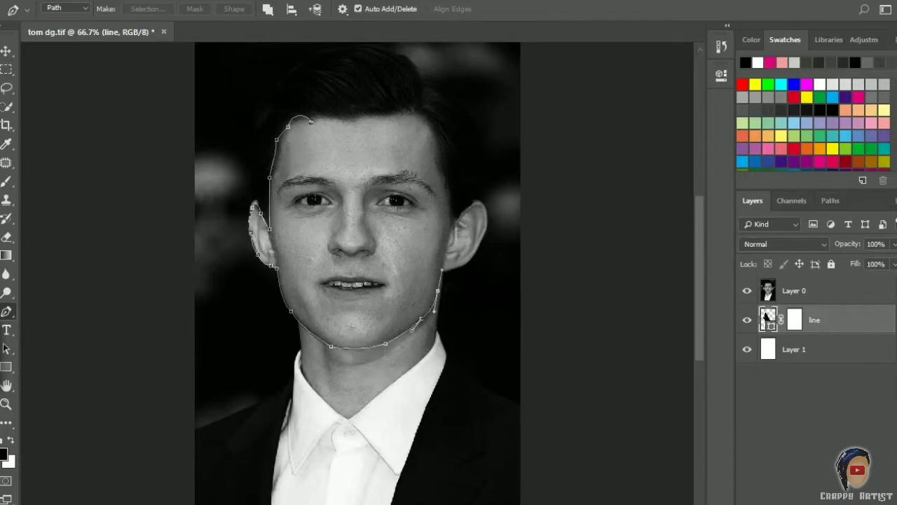
key("ctrl+plus")
left_click_drag(366, 361, 352, 361)
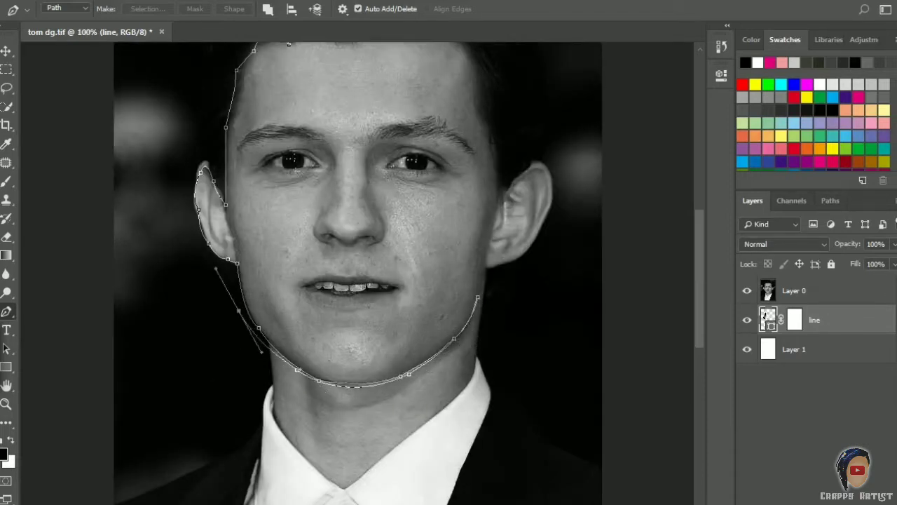
left_click_drag(259, 328, 202, 280)
left_click(203, 239)
Step: Trace the outer outline of the hair from the image-left ear over the head to the opposite ear
scroll(358, 274, "up", 5)
left_click_drag(207, 219, 210, 203)
left_click_drag(243, 146, 266, 126)
left_click_drag(415, 100, 435, 108)
left_click_drag(545, 233, 551, 261)
left_click_drag(545, 301, 548, 315)
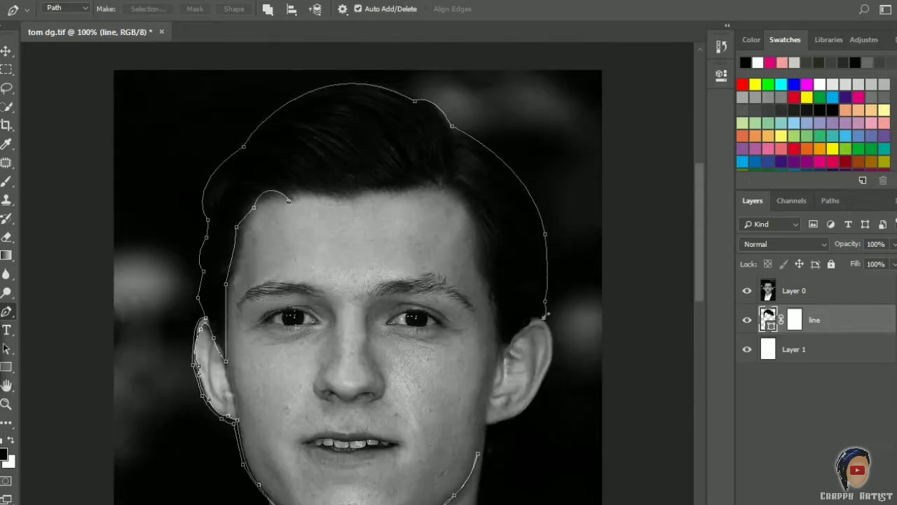
Step: Trace the inner hair edge along the image-right temple and the jagged hairline across the forehead
left_click(500, 302)
left_click(487, 270)
left_click_drag(447, 187, 479, 203)
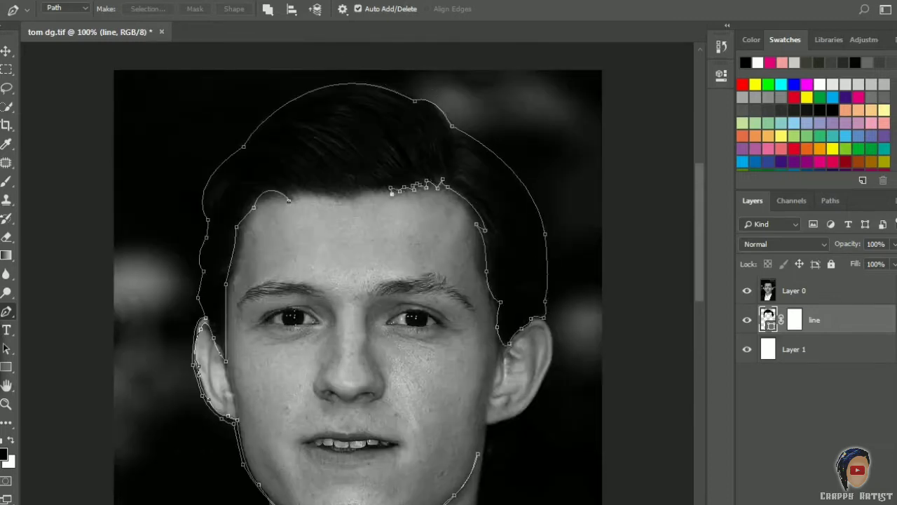
Step: Trace the image-left neck edge and the curved shadow line beneath the chin
scroll(297, 199, "down", 5)
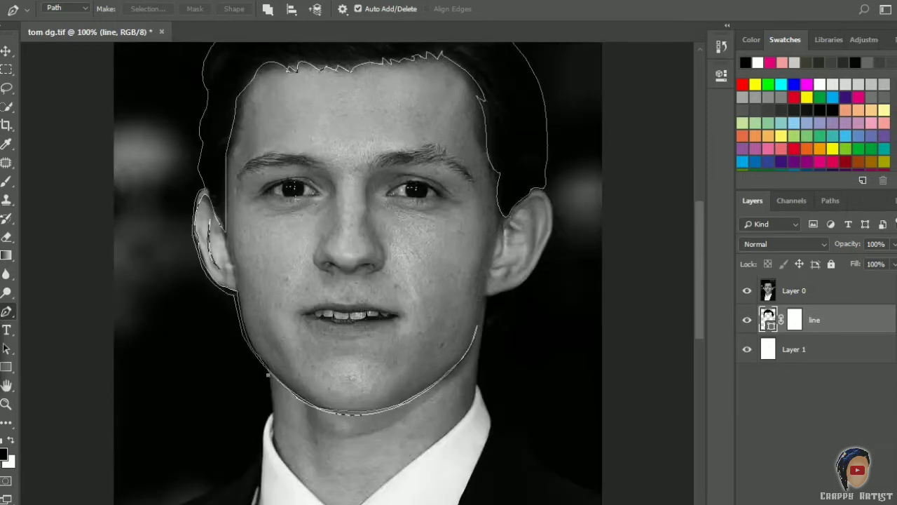
scroll(216, 297, "down", 4)
left_click_drag(342, 436, 391, 471)
key("ctrl+z")
left_click(307, 342)
left_click_drag(450, 301, 560, 212)
left_click(450, 301, "alt")
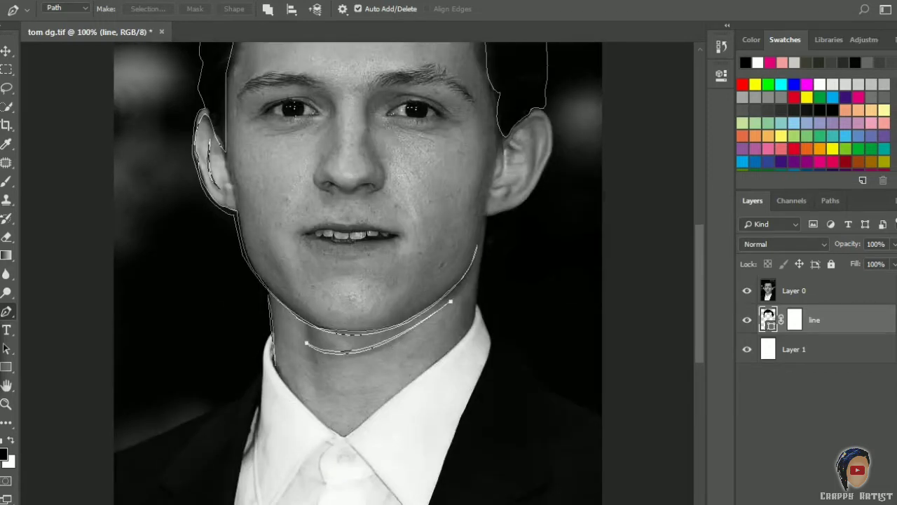
Step: Trace the outer contour and inner fold of the image-right ear
left_click_drag(536, 109, 563, 112)
left_click_drag(493, 171, 483, 188)
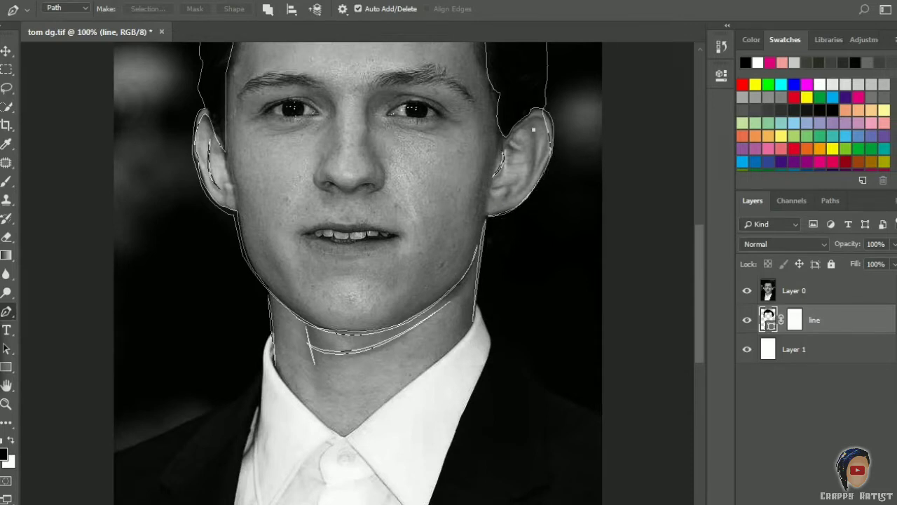
Step: Trace the eyelid line and the dark iris of the image-left eye as path shapes
key("ctrl+plus")
left_click_drag(272, 283, 284, 305)
key("ctrl+plus")
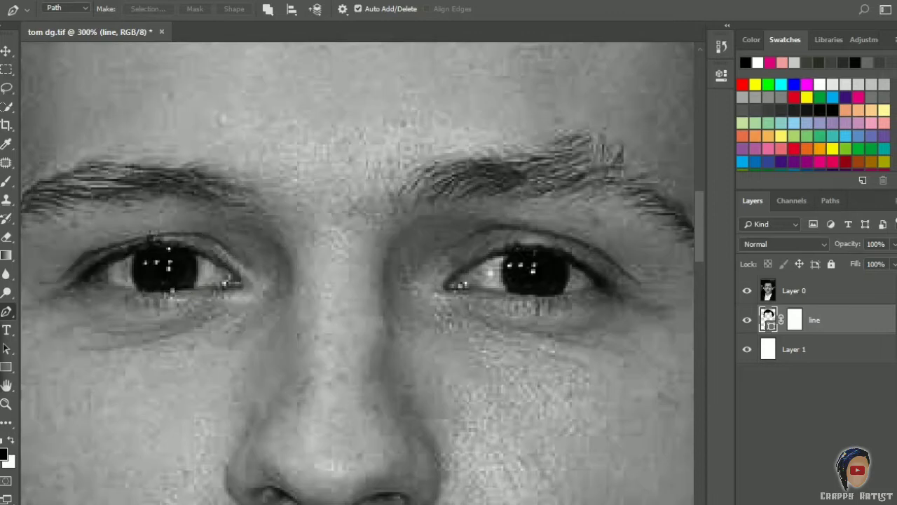
left_click(136, 253)
left_click(137, 293)
left_click(193, 290)
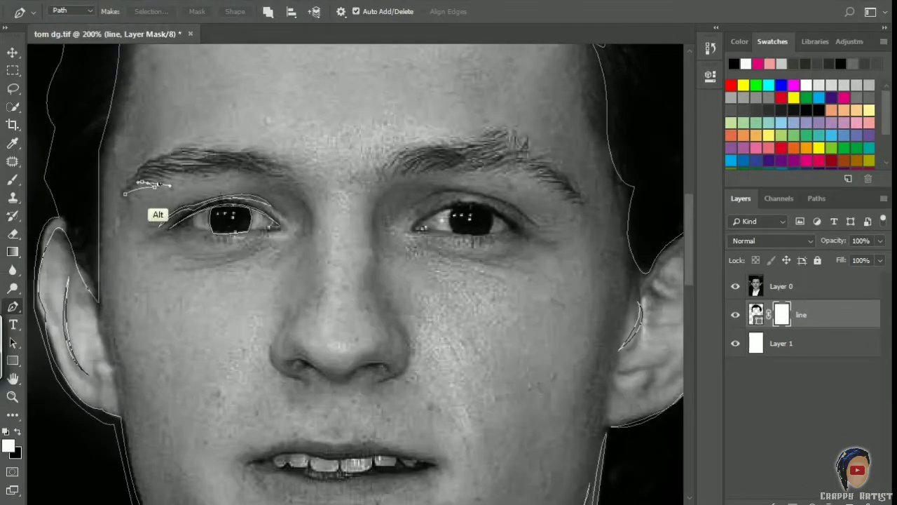
Step: Outline the image-left eyebrow as a closed path
left_click(205, 178)
left_click(230, 167)
left_click(255, 181)
left_click(279, 192)
left_click(210, 188)
left_click(125, 194)
Step: Outline the image-right eyebrow as a closed path
left_click(382, 184)
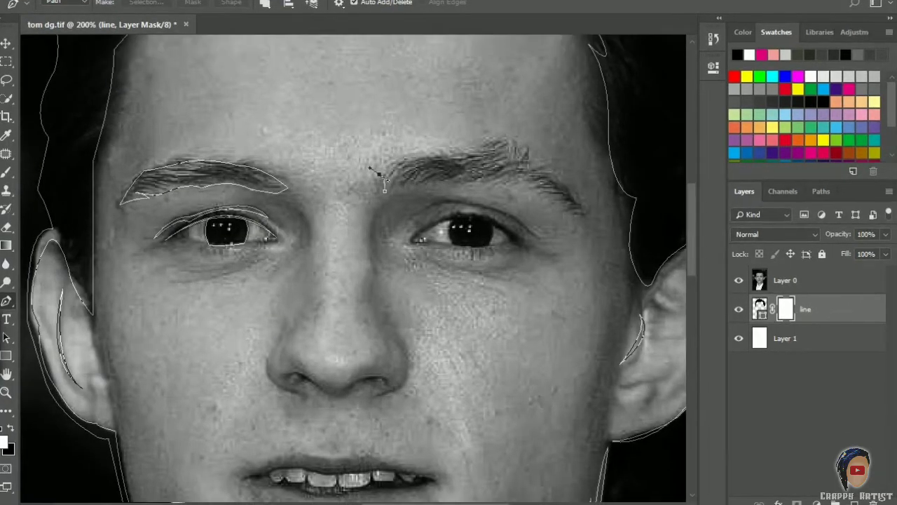
left_click(503, 151)
left_click(580, 220)
left_click(474, 191)
left_click(386, 198)
Step: Trace the upper eyelid crease and the lash line around the image-right eye
left_click(412, 216)
left_click_drag(459, 201, 524, 207)
left_click(534, 236)
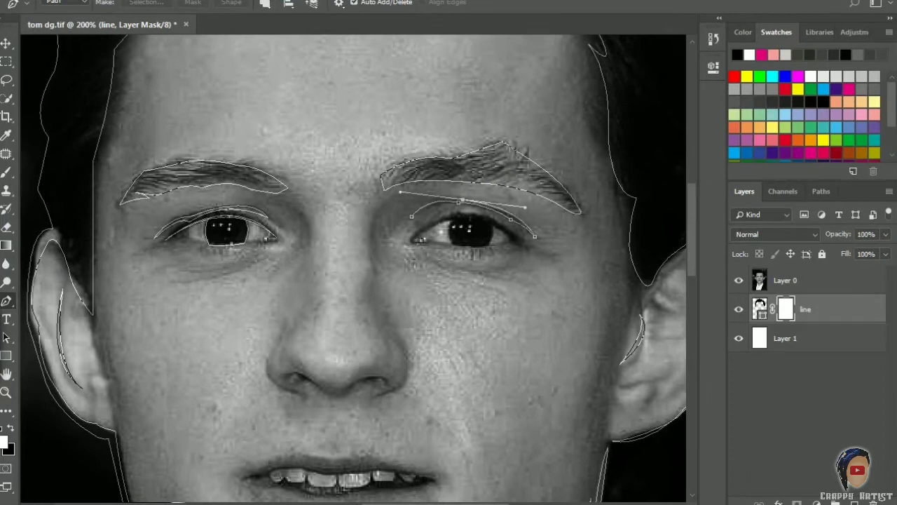
left_click(517, 237)
left_click_drag(415, 238, 378, 285)
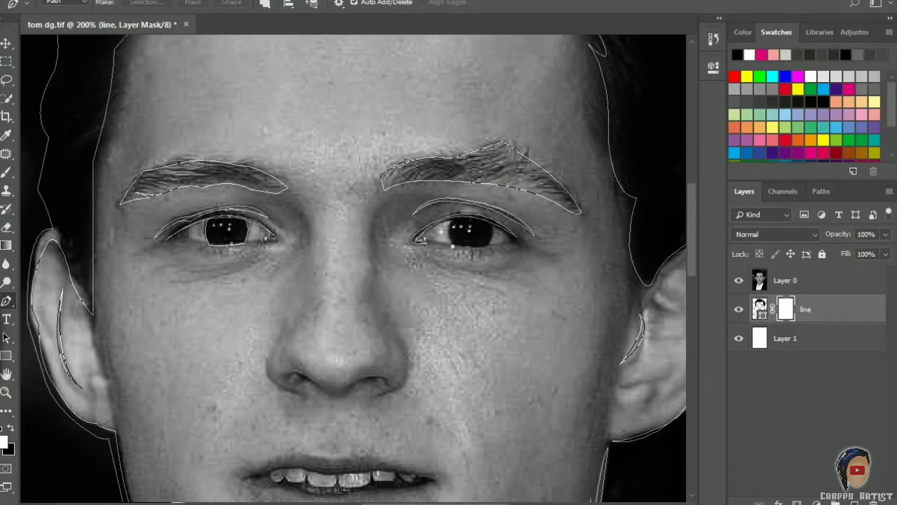
Step: Trace a thin crease line under each eye
left_click(263, 258)
left_click(171, 281)
left_click(434, 261)
left_click(506, 266)
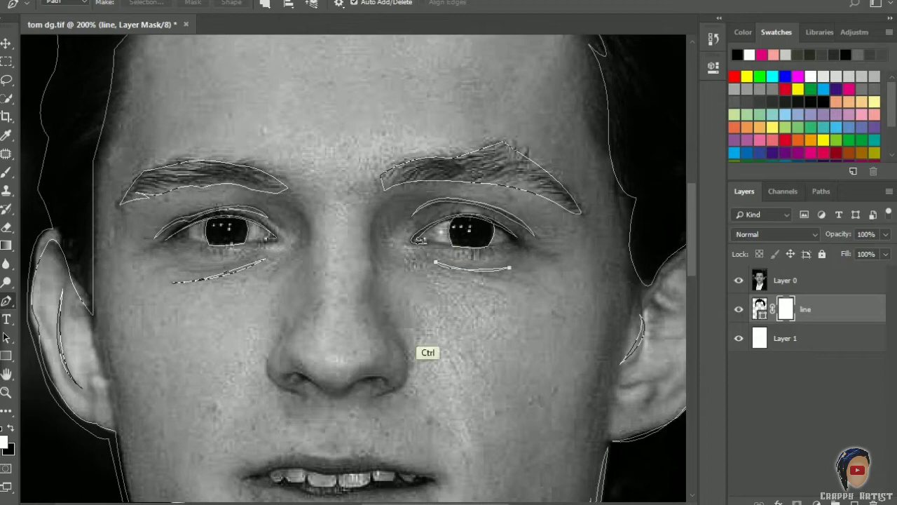
Step: Trace the curves of both nose wings and nostrils
scroll(426, 350, "down", 5)
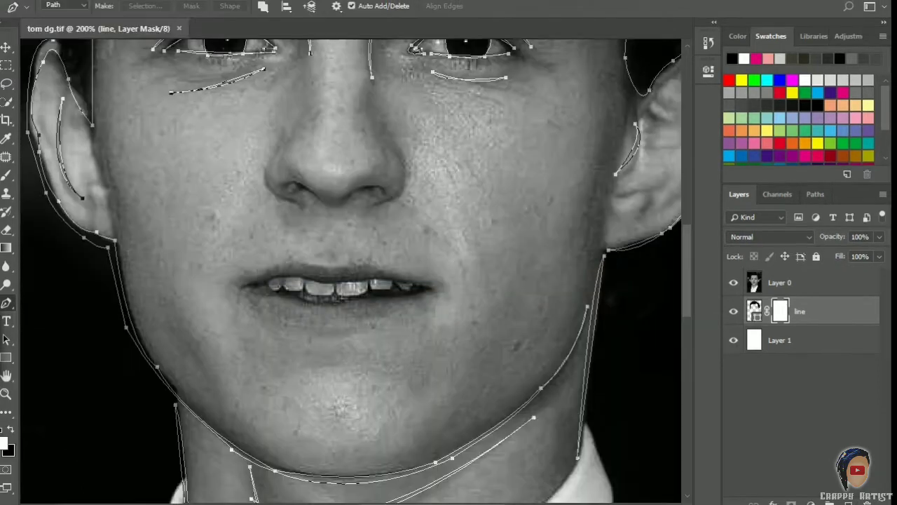
left_click(283, 133)
mouse_move(267, 175)
left_mouse_down()
mouse_move(281, 200)
mouse_move(319, 200)
left_mouse_up()
left_click(348, 201)
left_click_drag(385, 192, 408, 217)
left_click(391, 152)
left_click(375, 203)
left_click(393, 245, "ctrl")
Step: Trace the mouth opening around the teeth as a closed path
left_click(293, 259)
left_click(326, 266)
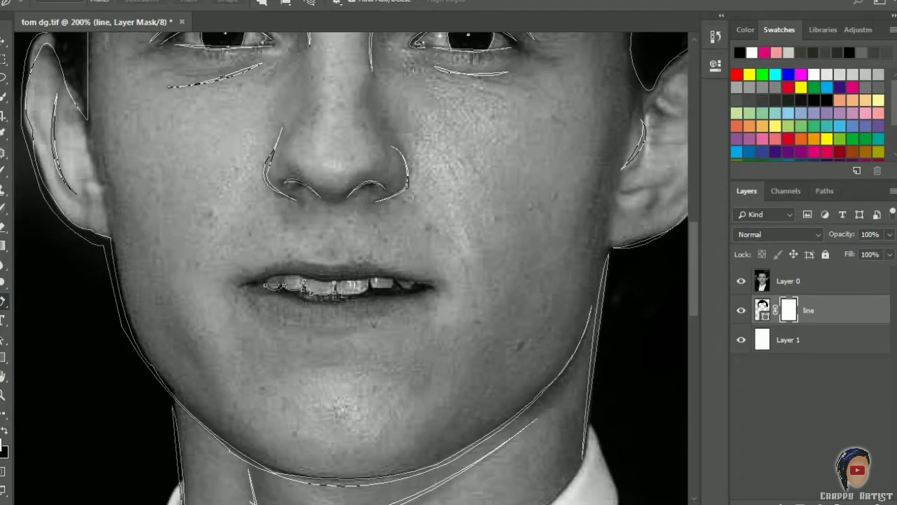
left_click(374, 279)
left_click(322, 354, "ctrl")
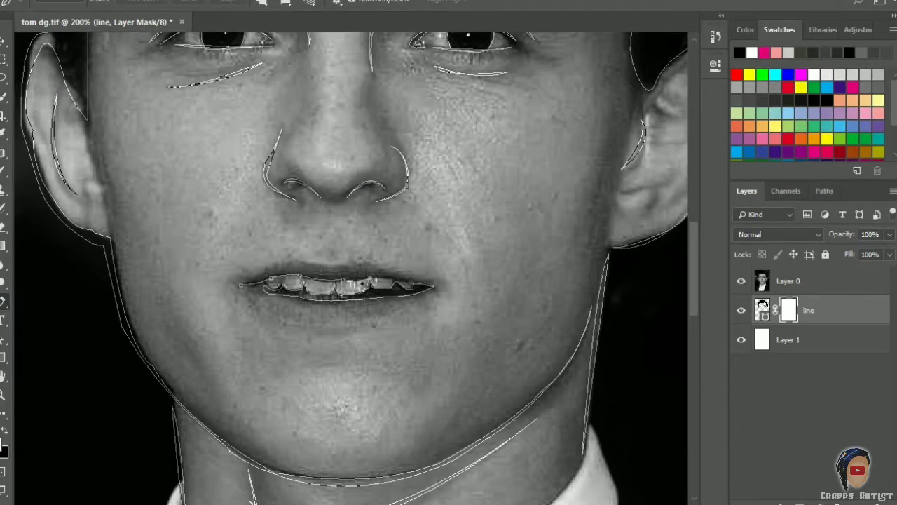
Step: Trace the upper lip and lower lip shadow, and add a curved crease beside the image-right mouth corner
left_click(430, 283)
left_click_drag(407, 304, 314, 344)
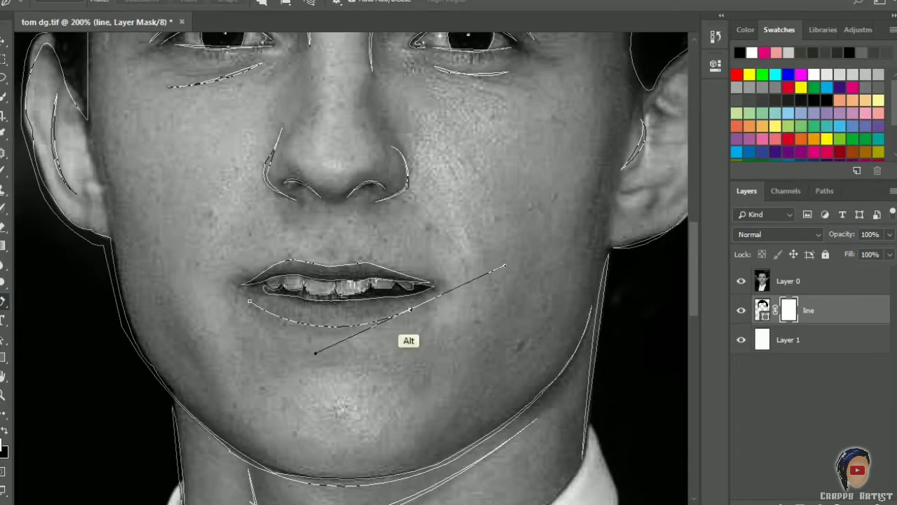
left_click_drag(439, 223, 466, 316)
Step: Outline the suit jacket on both sides of the shirt as filled shapes reaching past the canvas edges
key("ctrl+minus")
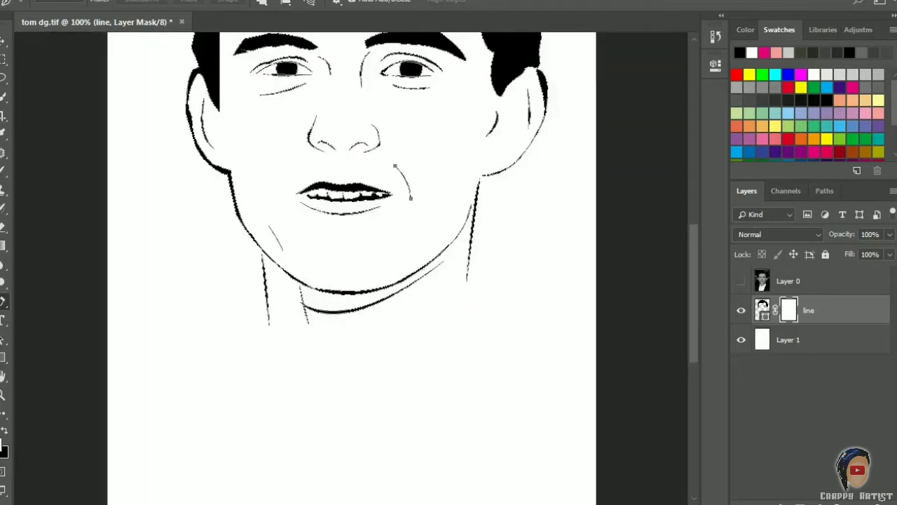
scroll(350, 280, "down", 5)
left_click(401, 305)
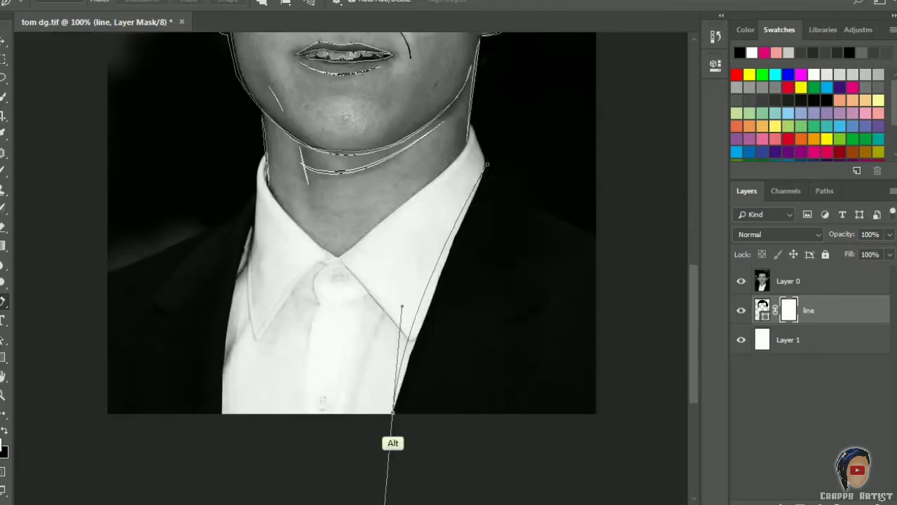
left_click(596, 236)
left_click(597, 420)
scroll(350, 280, "down", 2)
left_click(225, 331)
left_click(84, 335)
left_click(91, 183)
Step: Trace the collar and shirt as a closed light grey shape on the Color Fill 1 layer's mask
scroll(351, 267, "up", 5)
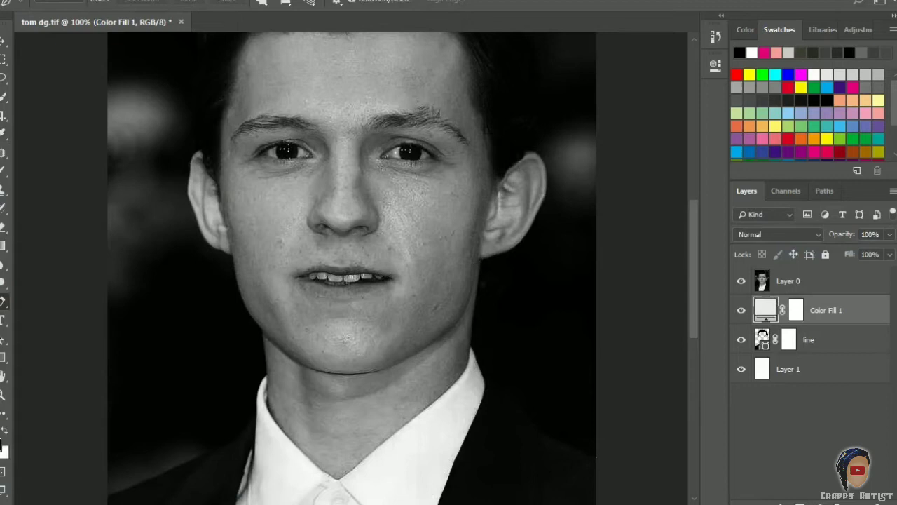
key("ctrl+backslash")
scroll(350, 267, "down", 3)
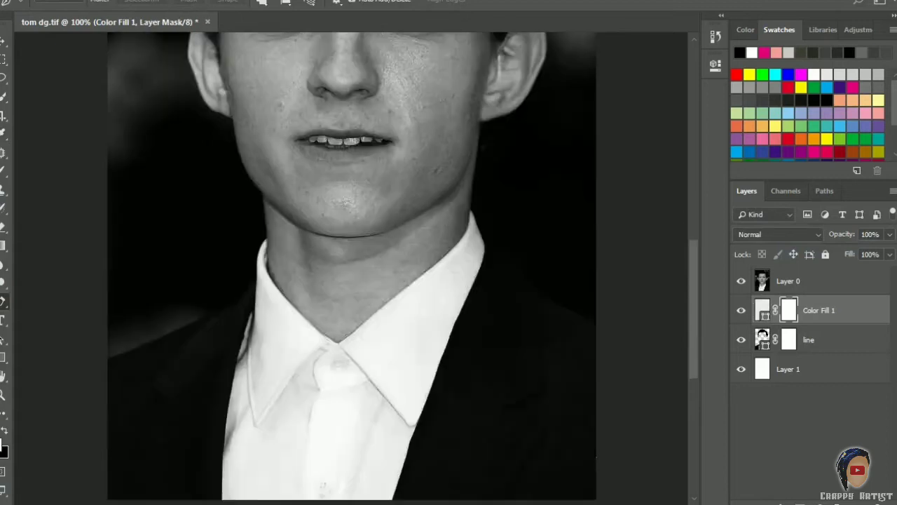
left_click(337, 342)
left_click(438, 258)
left_click(470, 211)
left_click(484, 248)
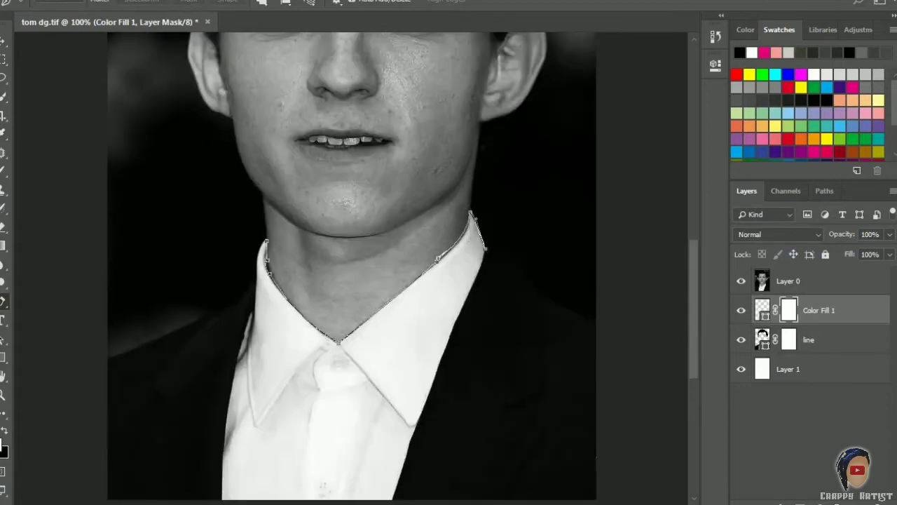
scroll(420, 350, "down", 2)
left_click(399, 438)
left_click(210, 458)
left_click(213, 281)
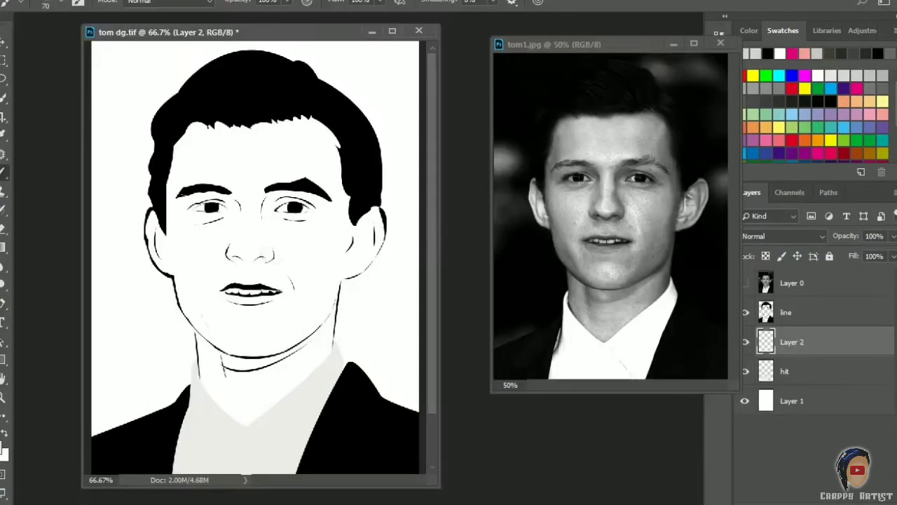
Step: Paint the face, ears and neck flat light grey on Layer 2 and move the layer below the hit layer
left_click_drag(196, 154, 315, 281)
mouse_move(210, 231)
left_mouse_down()
mouse_move(232, 392)
mouse_move(336, 420)
left_mouse_up()
left_click_drag(364, 211, 315, 393)
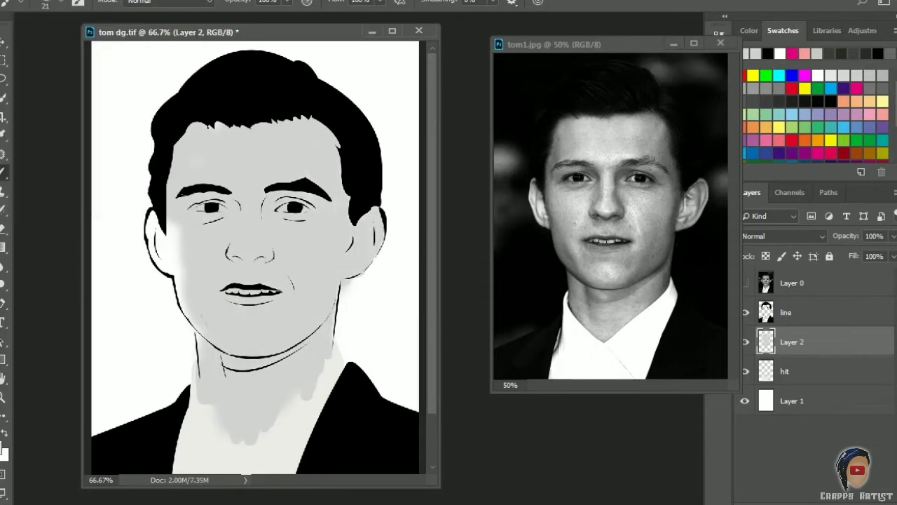
mouse_move(175, 217)
left_mouse_down()
mouse_move(161, 351)
mouse_move(322, 442)
left_mouse_up()
key("e")
key("ctrl+bracketleft")
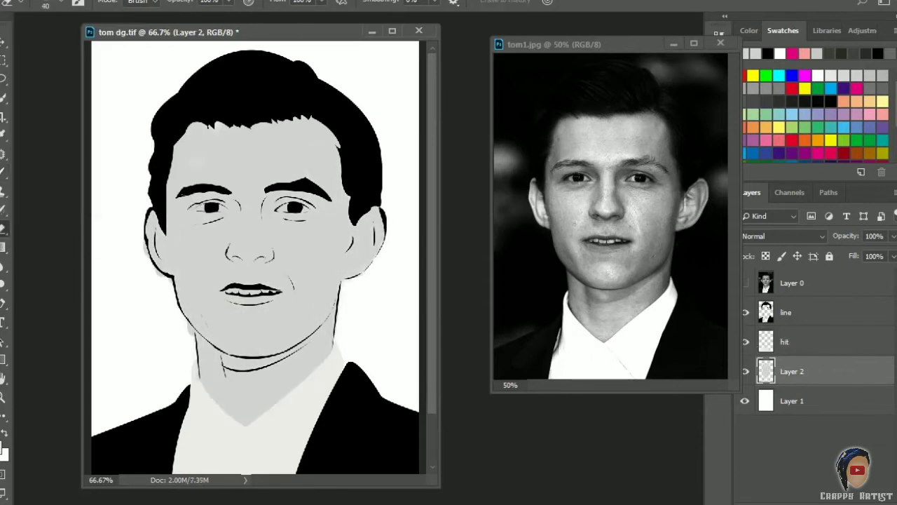
Step: Set the foreground colour to dark grey 363535 and add a new layer for the shading
left_click(4, 449)
left_click(80, 376)
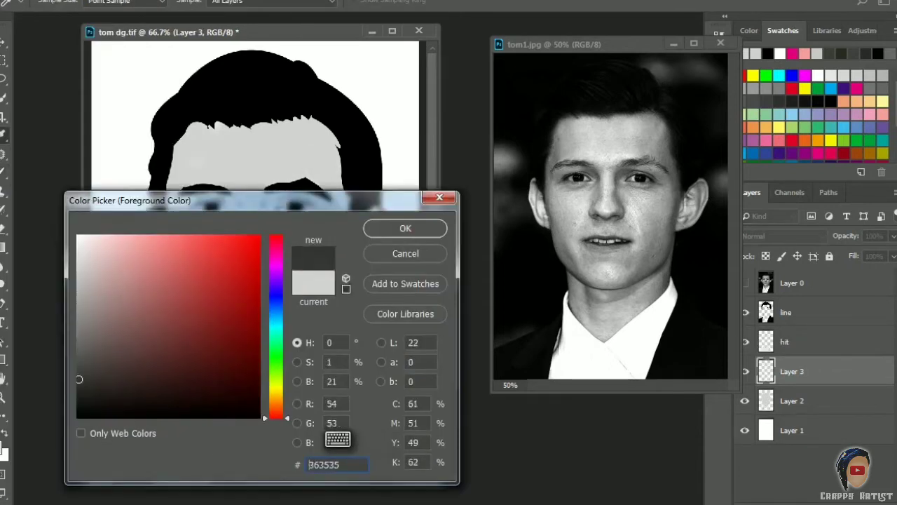
left_click(341, 234)
key("ctrl+shift+alt+n")
Step: Shade the chin, jaw and neck on Layer 3 with the Brush at 20% opacity
key("b")
left_click_drag(266, 15, 257, 16)
key("2")
left_click_drag(238, 357, 330, 351)
left_click_drag(200, 315, 217, 407)
left_click_drag(224, 308, 298, 326)
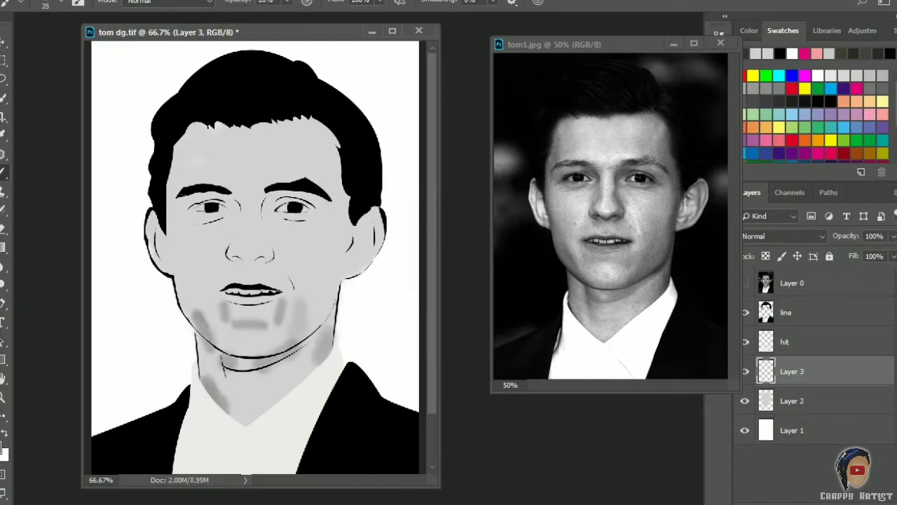
Step: Shade the temples, forehead, cheeks and chin using a larger 45 px brush at 11% opacity
left_click_drag(329, 211, 337, 259)
key("bracketright")
key("bracketright")
key("1")
key("1")
left_click_drag(333, 136, 337, 259)
left_click_drag(175, 144, 172, 262)
left_click_drag(211, 126, 175, 277)
left_click_drag(308, 126, 280, 245)
left_click_drag(228, 211, 224, 239)
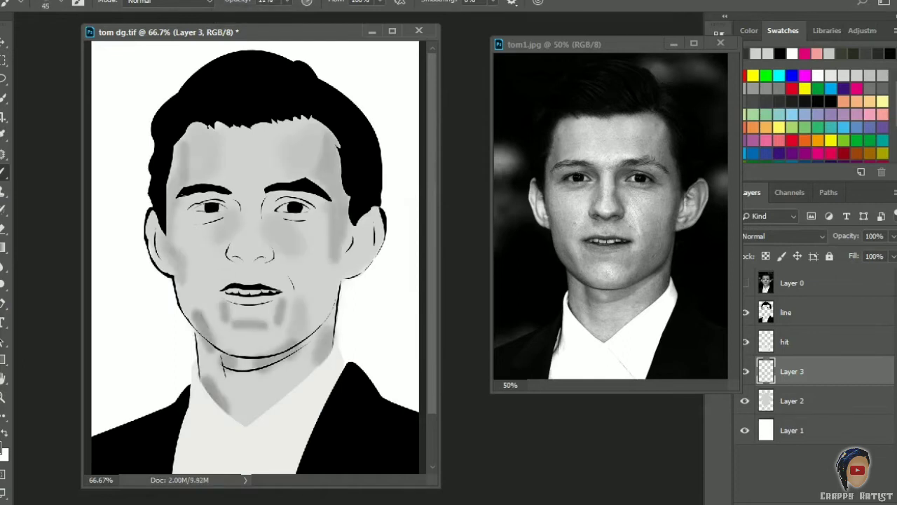
left_click_drag(210, 308, 315, 309)
Step: Soften the face, jaw and ear contours on the line layer with the Blur tool at 100% strength
key("alt+bracketright")
key("alt+bracketright")
key("r")
left_click_drag(175, 126, 158, 281)
mouse_move(161, 287)
left_mouse_down()
mouse_move(210, 351)
mouse_move(329, 329)
left_mouse_up()
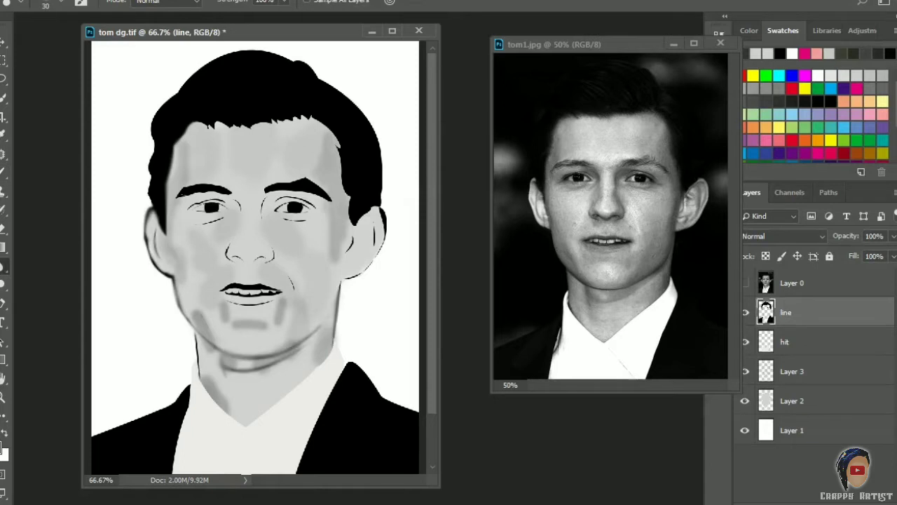
left_click_drag(381, 217, 347, 287)
Step: Blur the hairline, jacket edge, mouth and eye lines on the line layer
left_click_drag(195, 125, 340, 148)
left_click_drag(344, 368, 294, 473)
left_click_drag(227, 295, 283, 288)
left_click_drag(234, 305, 258, 304)
left_click_drag(263, 198, 263, 214)
left_click_drag(295, 220, 307, 220)
Step: Smooth the grey shading patches on Layer 3 using an enlarged blending brush
key("alt+bracketleft")
key("alt+bracketleft")
key("alt+bracketleft")
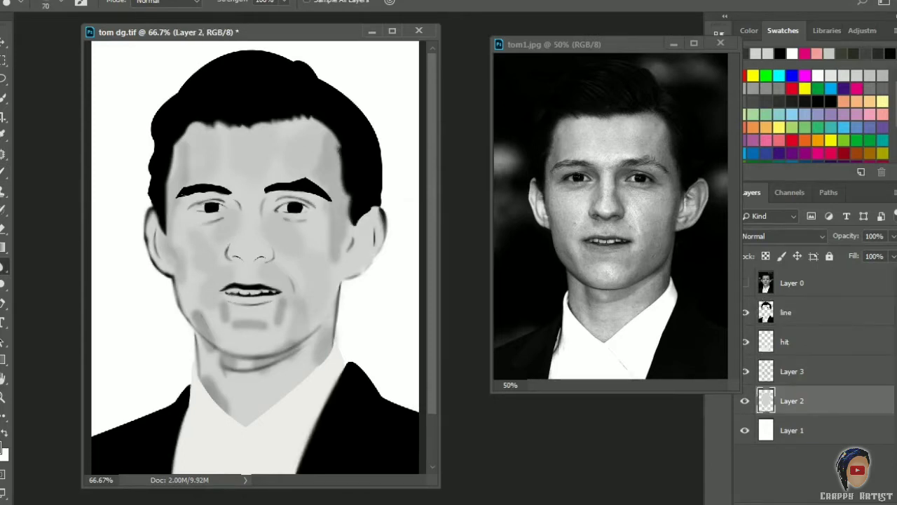
key("shift+r")
key("alt+bracketright")
key("bracketright")
key("bracketright")
key("bracketright")
key("bracketright")
key("bracketright")
key("shift+r")
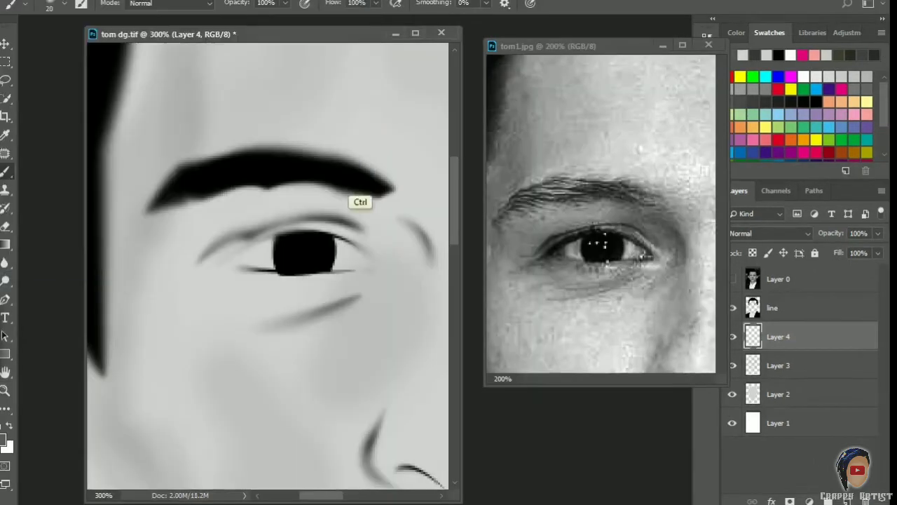
Step: Shade the image-left eye socket, side of the nose and under-eye area on Layer 4 at 31% brush opacity
mouse_move(356, 200)
left_mouse_down()
mouse_move(379, 329)
mouse_move(329, 421)
left_mouse_up()
mouse_move(294, 290)
left_mouse_down()
mouse_move(231, 295)
mouse_move(330, 294)
left_mouse_up()
left_click_drag(158, 210, 287, 235)
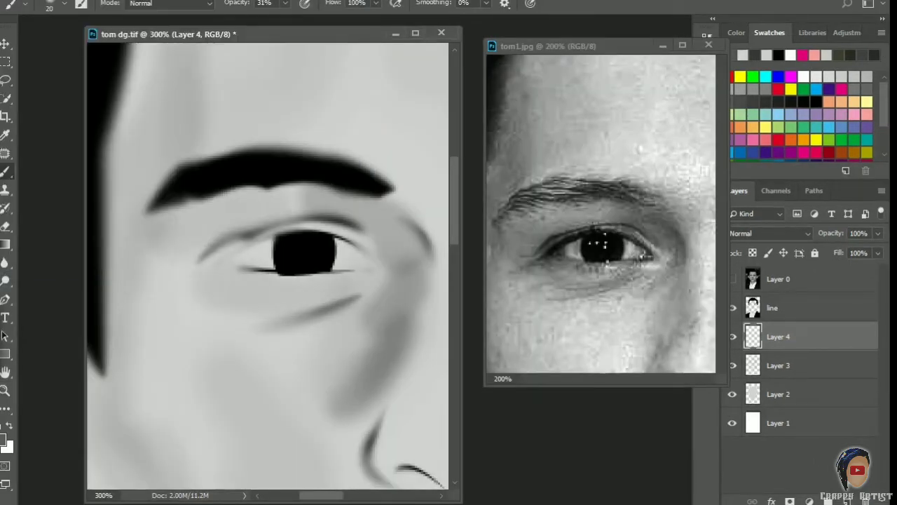
key("bracketleft")
mouse_move(203, 266)
left_mouse_down()
mouse_move(245, 235)
mouse_move(301, 291)
left_mouse_up()
Step: Draw fine crease detail below the image-left eye with a 1 px brush
key("bracketleft")
key("bracketleft")
key("bracketleft")
key("bracketleft")
key("bracketleft")
key("bracketleft")
key("bracketleft")
key("bracketleft")
key("bracketleft")
left_click_drag(247, 304, 293, 296)
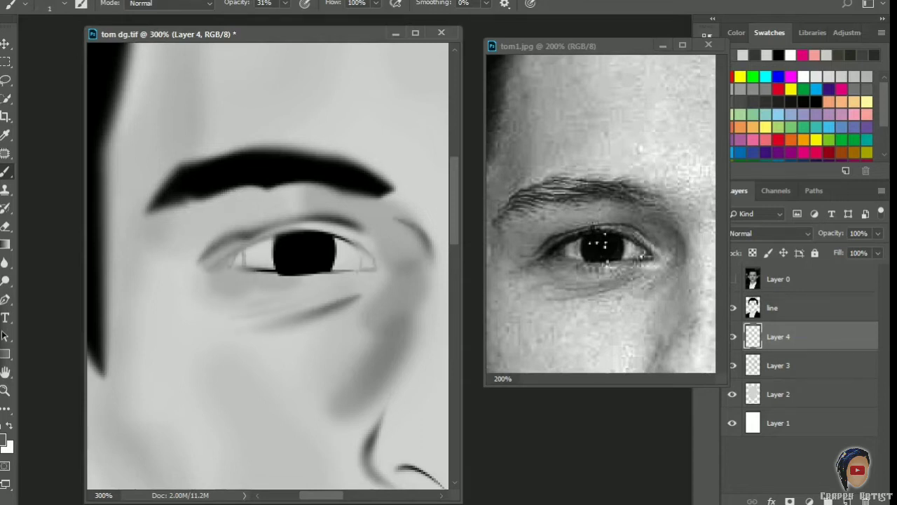
Step: Shade the upper lid and outer socket of the image-left eye on Layer 4 with a 9 px brush at 31% opacity
key("bracketright")
key("bracketright")
key("bracketright")
key("bracketright")
key("bracketright")
key("bracketright")
key("bracketright")
key("bracketright")
left_click_drag(196, 245, 225, 217)
left_click_drag(175, 260, 231, 210)
scroll(266, 266, "down", 1)
scroll(266, 267, "up", 3)
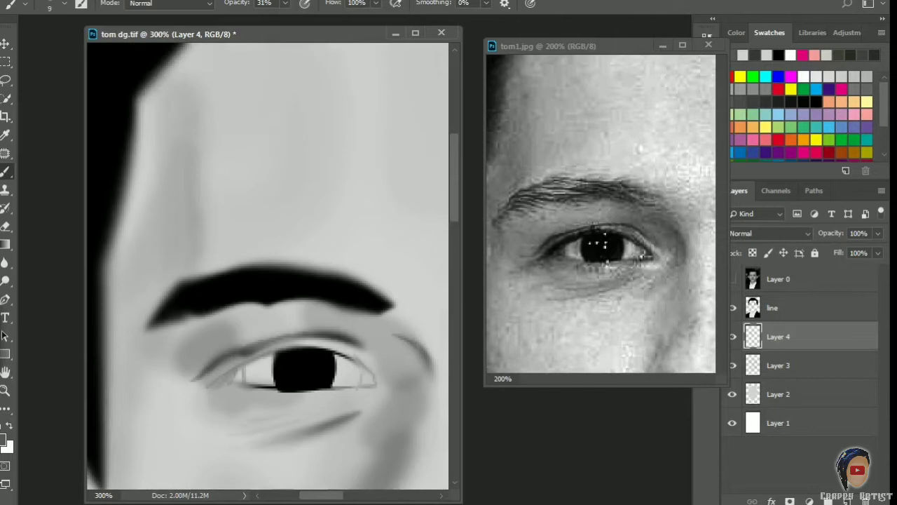
Step: Set the brush to 25 px at 6% opacity, and soften the Layer 4 eye shading with the Blur tool at 37% strength
key("bracketleft")
key("bracketleft")
scroll(267, 281, "down", 5)
scroll(603, 211, "down", 1)
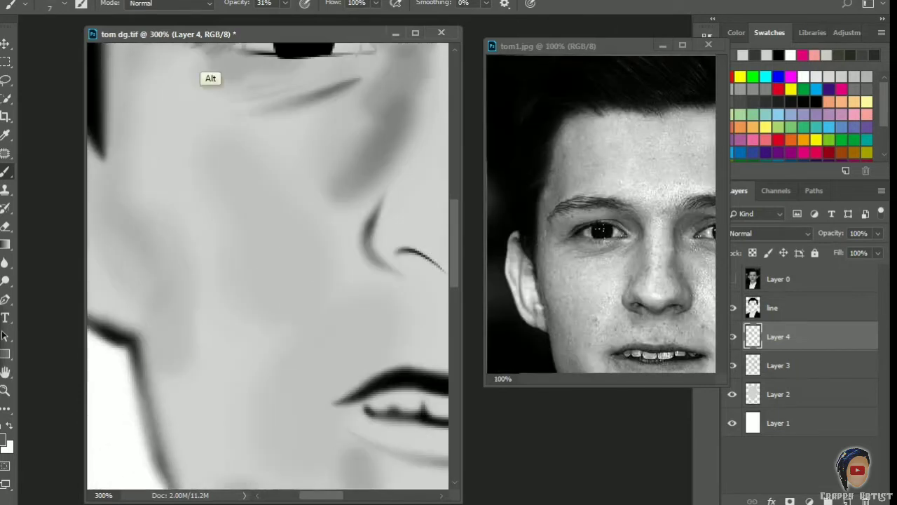
key("0")
key("6")
key("bracketright")
key("bracketright")
key("bracketright")
key("bracketright")
key("bracketright")
key("bracketright")
scroll(267, 267, "up", 3)
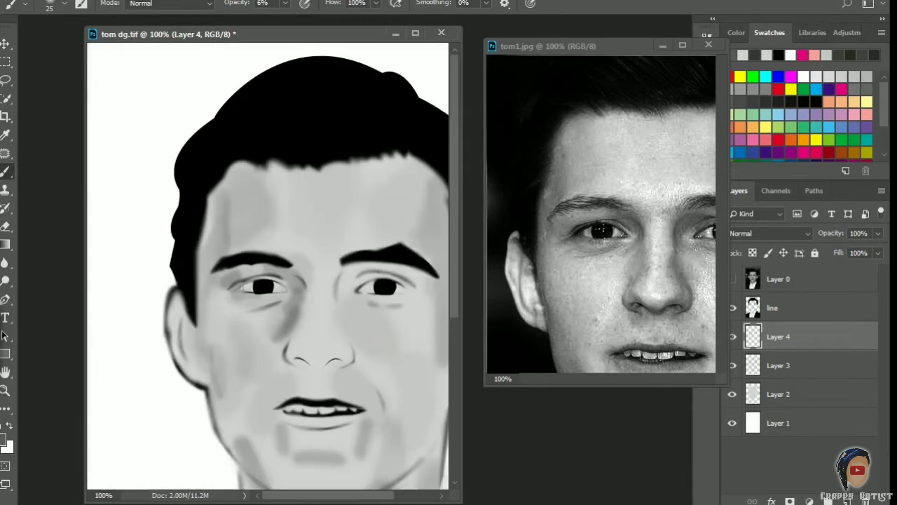
key("r")
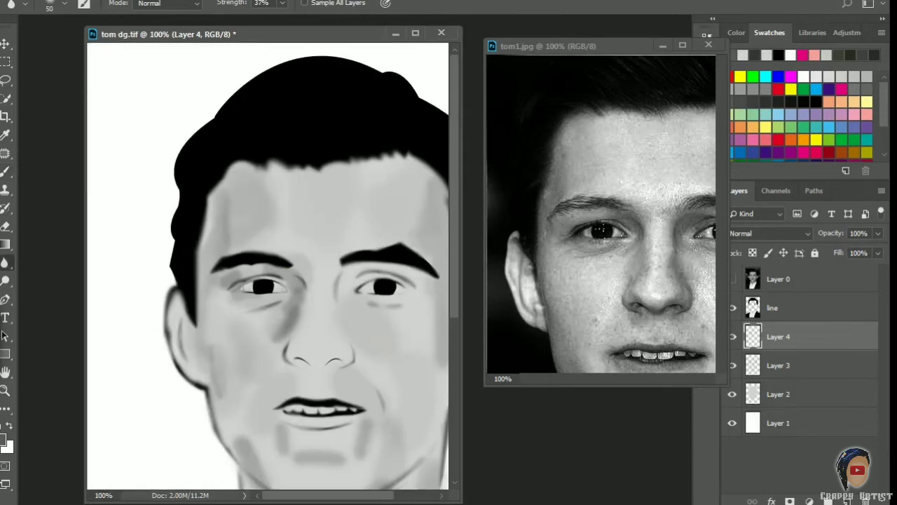
Step: Add Layer 5 and shade below the image-left eye and along both sides of the nose at 12% brush opacity
key("ctrl+plus")
key("ctrl+alt+shift+n")
key("b")
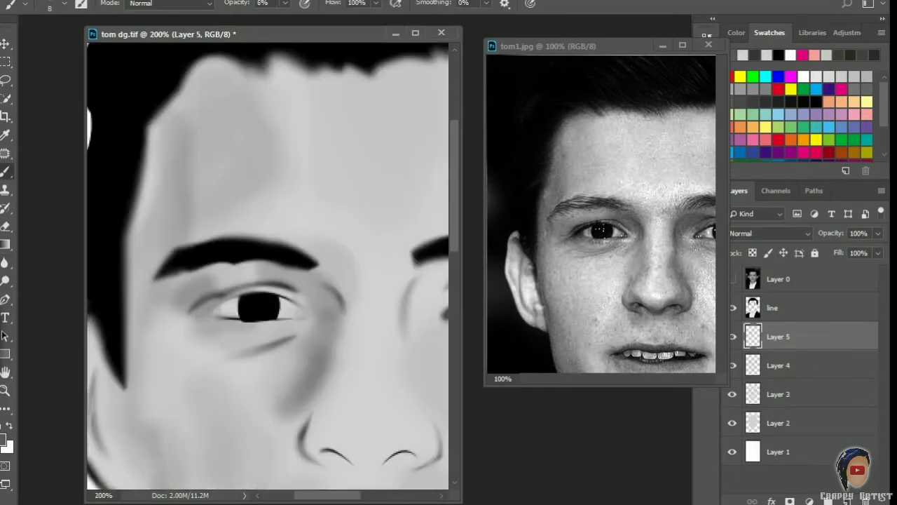
left_click_drag(210, 319, 185, 335)
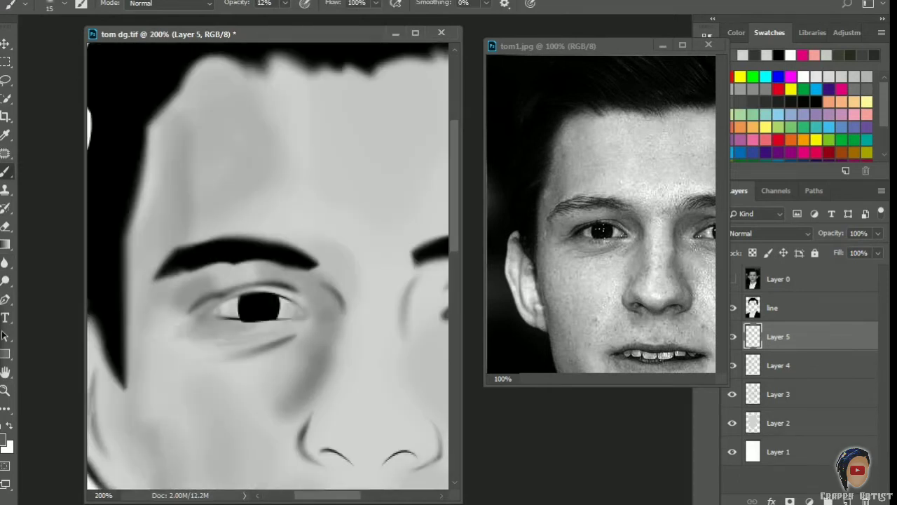
left_click_drag(335, 284, 340, 322)
left_click_drag(280, 330, 303, 449)
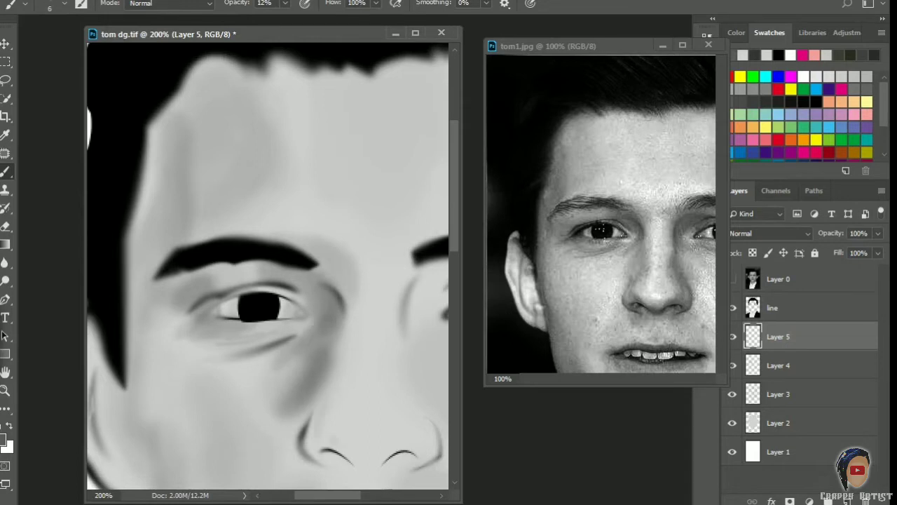
left_click_drag(429, 345, 403, 424)
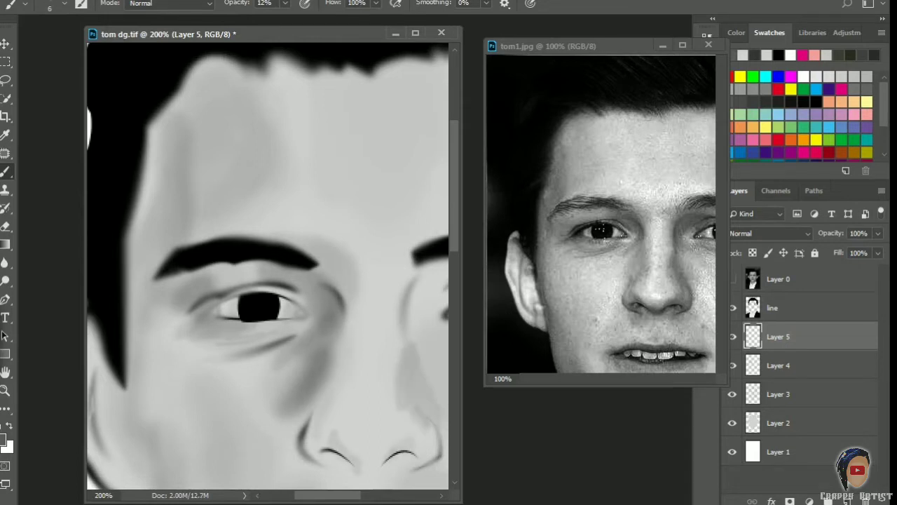
Step: Draw darker lid and corner lines around the image-left eye with a 2 px brush at 41% to 60% opacity
key("ctrl+plus")
key("bracketleft")
key("4")
key("1")
left_click_drag(214, 312, 174, 335)
left_click_drag(247, 304, 168, 330)
left_click_drag(200, 327, 160, 345)
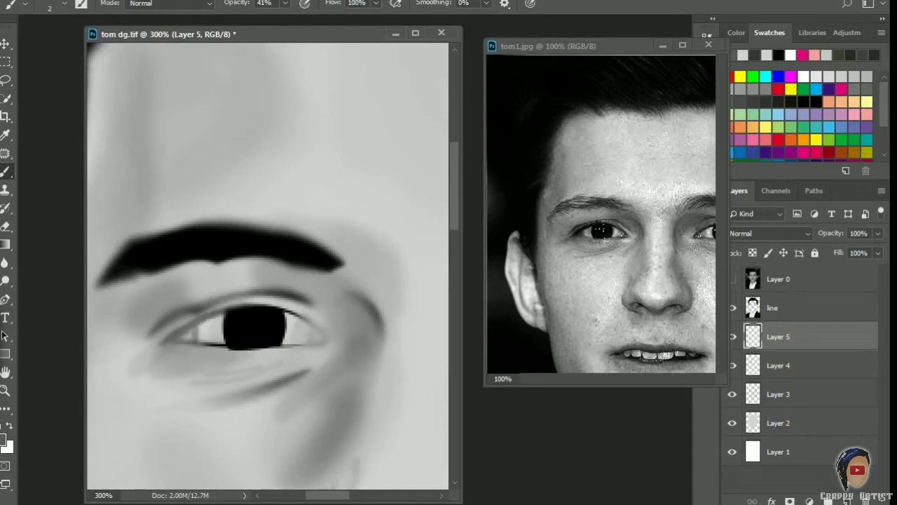
left_click_drag(326, 323, 304, 348)
left_click_drag(298, 295, 330, 327)
key("6")
key("0")
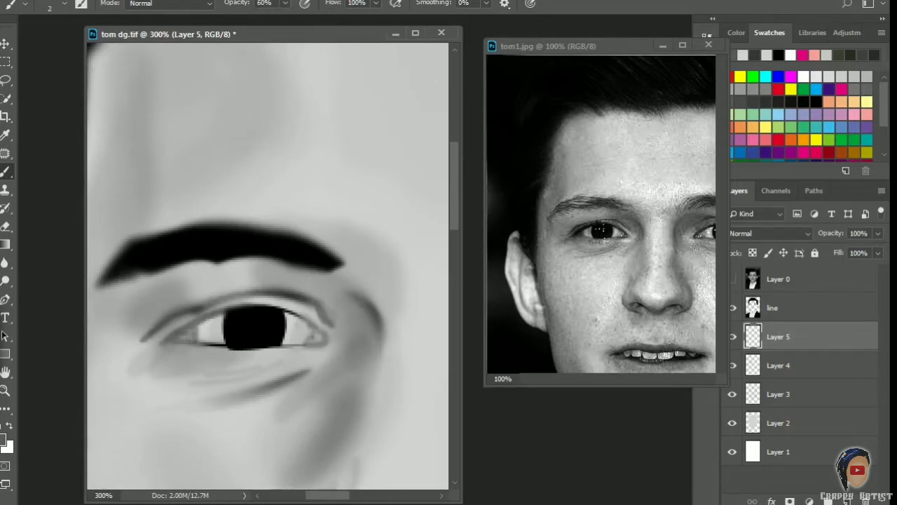
Step: Add Layer 6 and broadly shade the image-left cheek and forehead with a large soft brush at 19% opacity
key("ctrl+1")
key("ctrl+shift+alt+n")
key("1")
key("5")
key("bracketright")
key("bracketright")
key("bracketright")
key("bracketright")
key("bracketright")
key("bracketright")
key("bracketright")
key("bracketright")
key("bracketright")
key("bracketright")
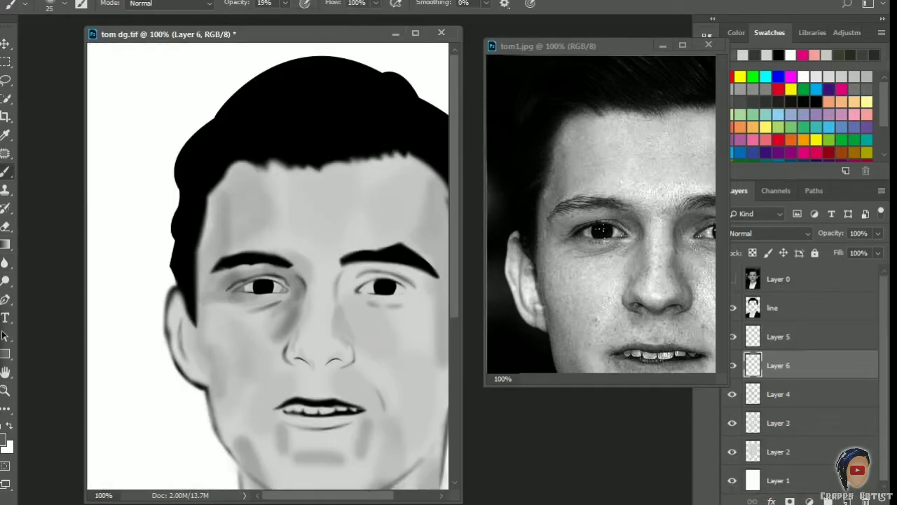
key("bracketright")
key("bracketright")
key("bracketright")
left_click_drag(210, 308, 266, 340)
left_click_drag(232, 235, 308, 254)
Step: Add Layer 7 and build soft forehead shading above the image-right brow at 9% brush opacity
key("ctrl+shift+alt+n")
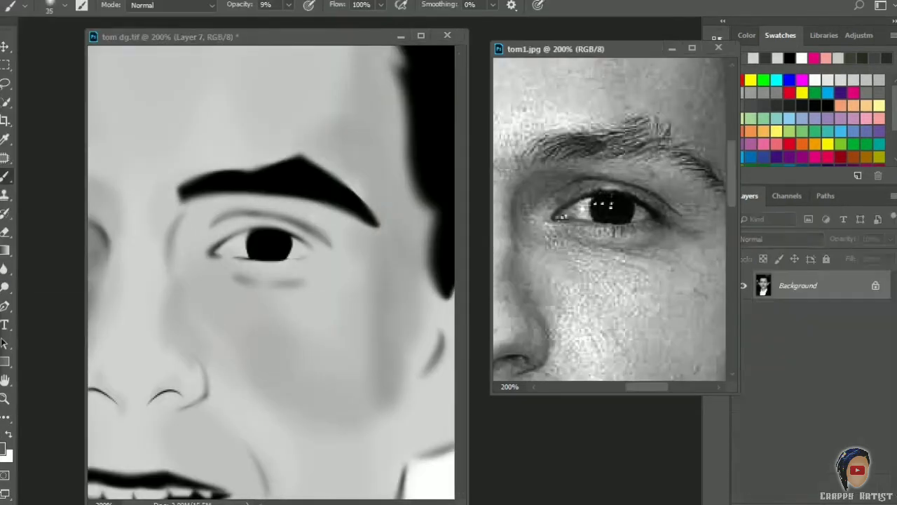
scroll(271, 272, "up", 5)
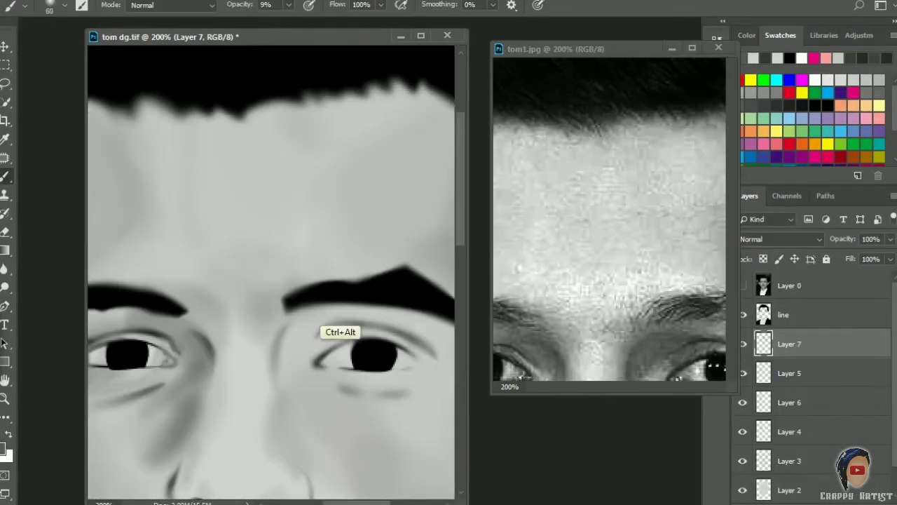
Step: Shade the image-right eye socket, outer eye corner and side of the nose on Layer 8 at 13% opacity
scroll(271, 272, "down", 3)
scroll(271, 272, "right", 3)
left_click_drag(288, 5, 299, 21)
key("bracketleft")
key("bracketleft")
mouse_move(192, 216)
left_mouse_down()
mouse_move(148, 256)
mouse_move(156, 287)
left_mouse_up()
left_click_drag(291, 256, 331, 286)
left_click_drag(153, 321, 183, 371)
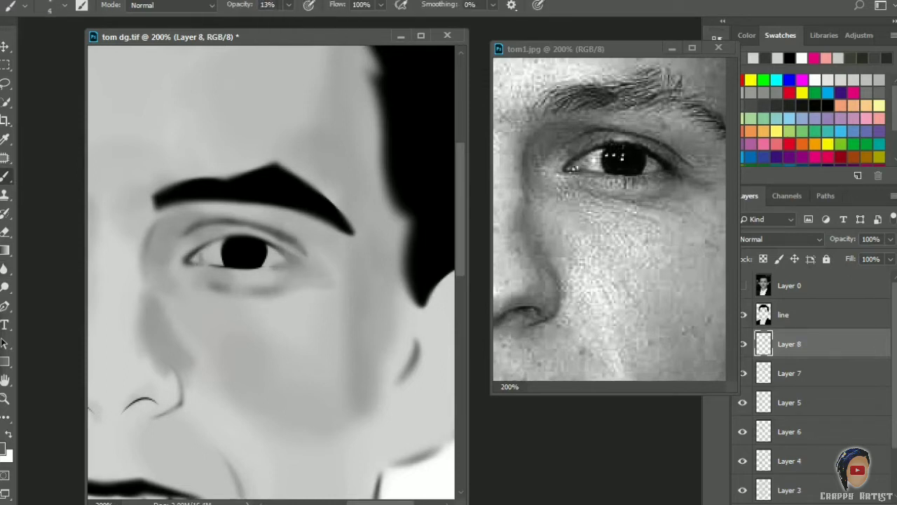
Step: Refine the image-right eye corners and under-eye crease with a 2 px brush at 23% opacity
key("ctrl+plus")
left_click_drag(153, 247, 301, 266)
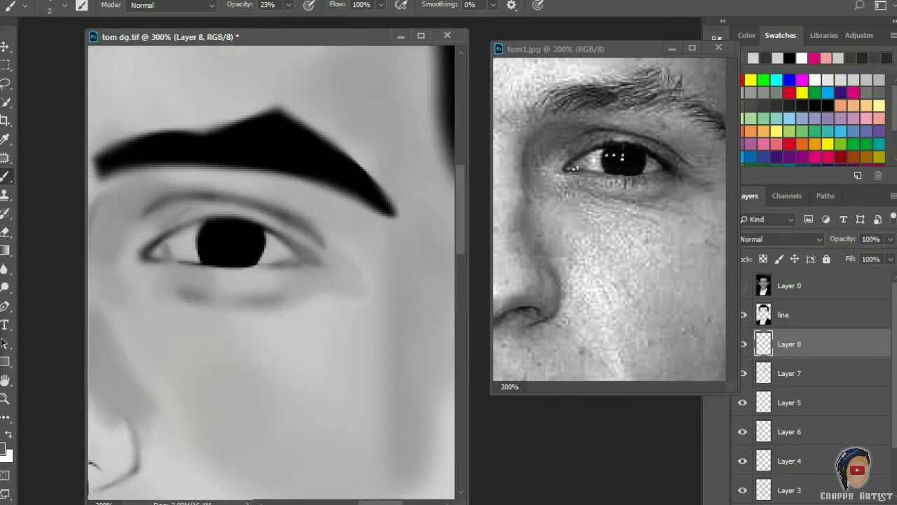
left_click_drag(184, 303, 319, 301)
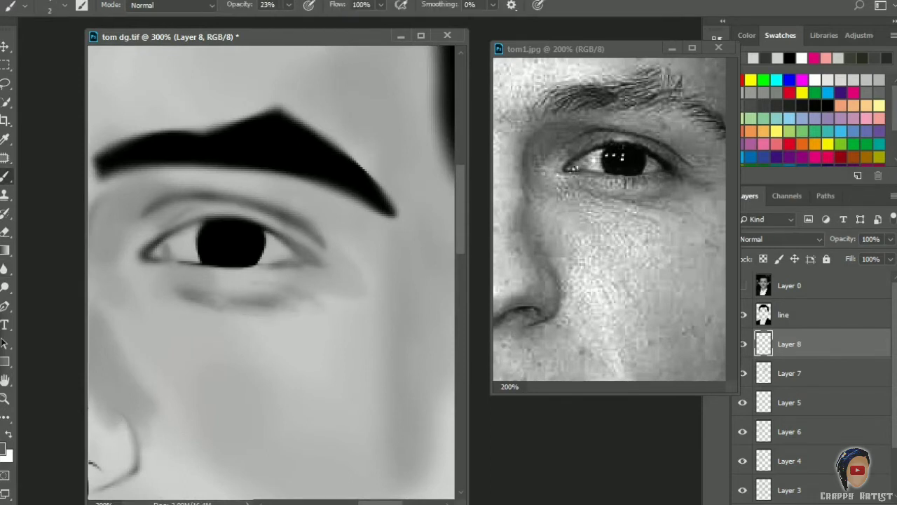
left_click_drag(245, 295, 434, 182)
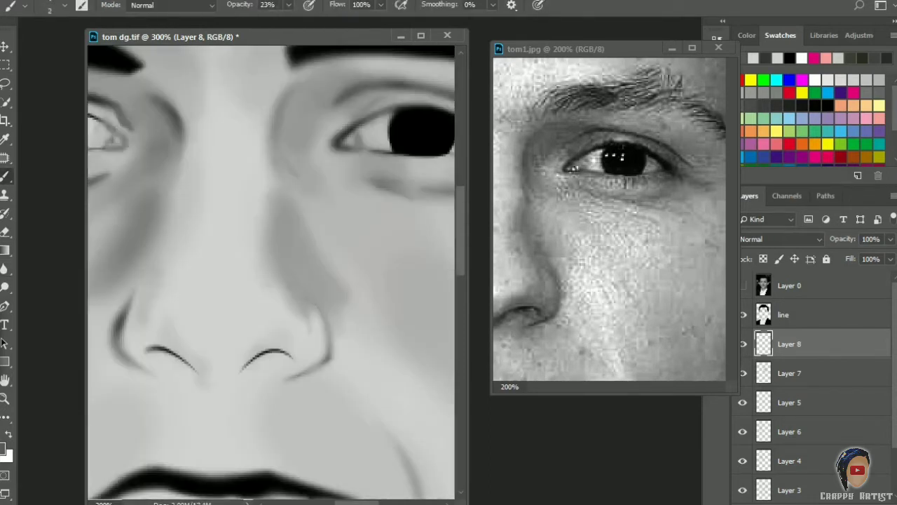
Step: Shade the underside of the nose and the creases of the nose wings with a 5 px brush at 16% opacity
left_click_drag(273, 289, 326, 226)
left_click_drag(560, 294, 645, 199)
left_click(281, 210)
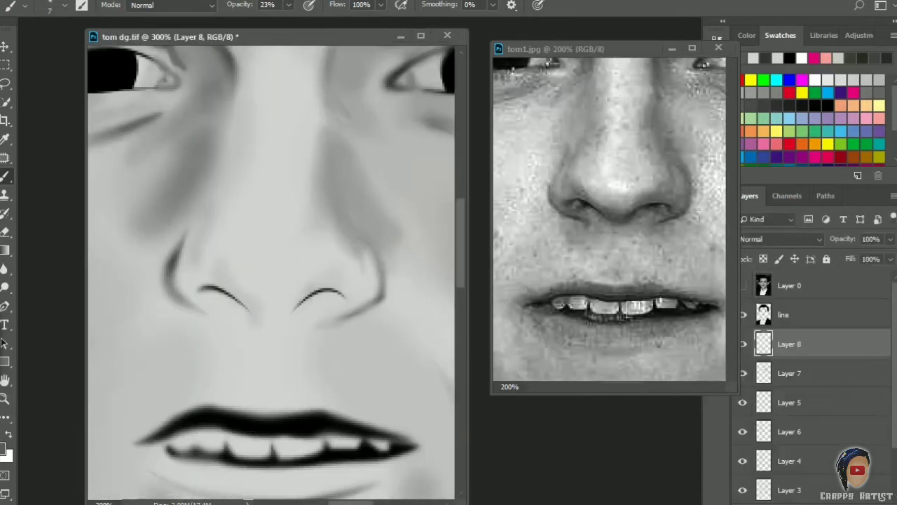
key("bracketleft")
key("bracketleft")
key("1")
key("6")
key("bracketleft")
key("bracketleft")
key("bracketleft")
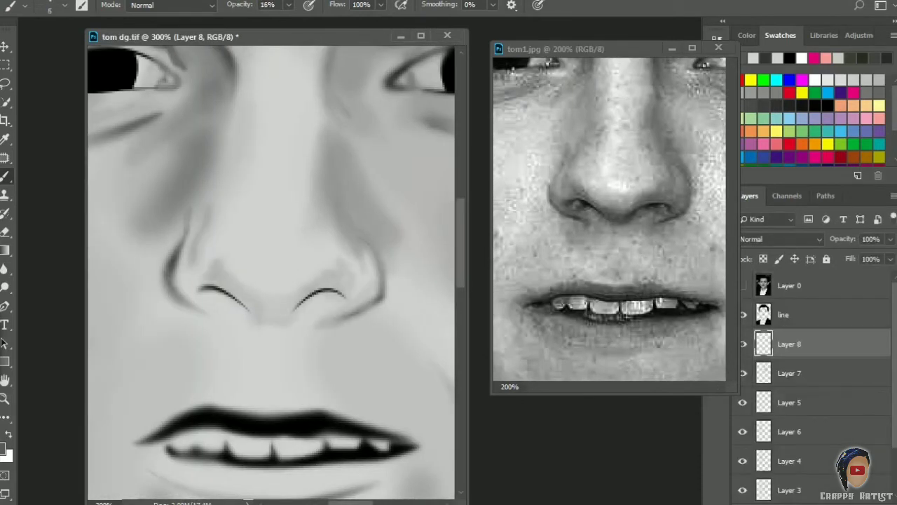
Step: Darken both nostrils at 49% brush opacity and soften them with the Blur tool at 100% strength
key("4")
key("9")
left_click_drag(209, 291, 229, 301)
left_click_drag(344, 290, 295, 314)
key("r")
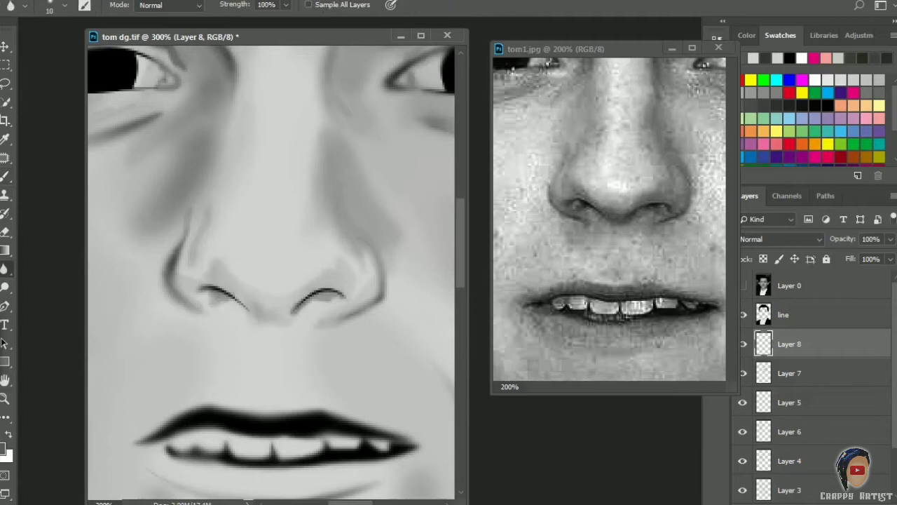
Step: Deepen the shadow along the image-left side of the nose bridge with an 8 px brush at 24% to 35% opacity
key("b")
key("bracketright")
key("bracketright")
key("bracketright")
key("bracketright")
key("bracketright")
key("bracketright")
key("bracketright")
key("2")
key("4")
mouse_move(242, 98)
left_mouse_down()
mouse_move(217, 210)
mouse_move(227, 164)
left_mouse_up()
key("3")
key("5")
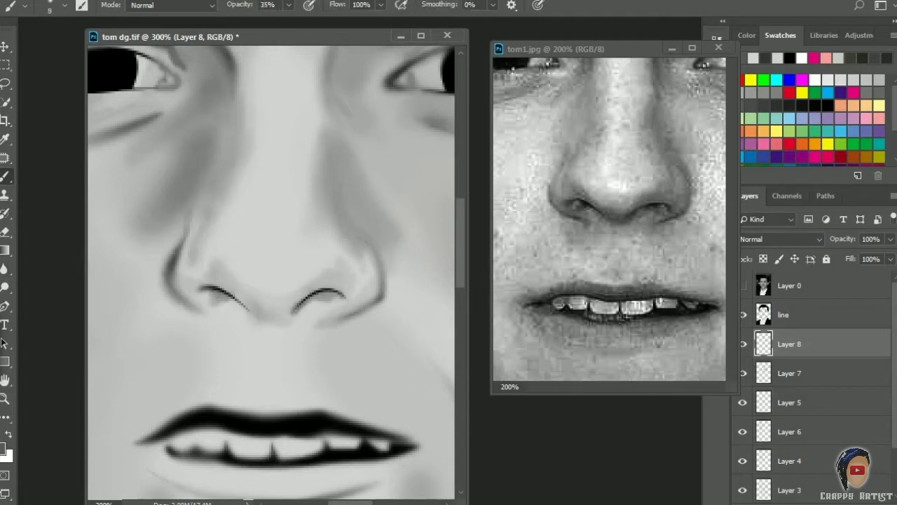
key("r")
Step: Shade the chin, the area beside the mouth and the image-left jaw on Layer 9 with a 30 px brush at 45% opacity
key("b")
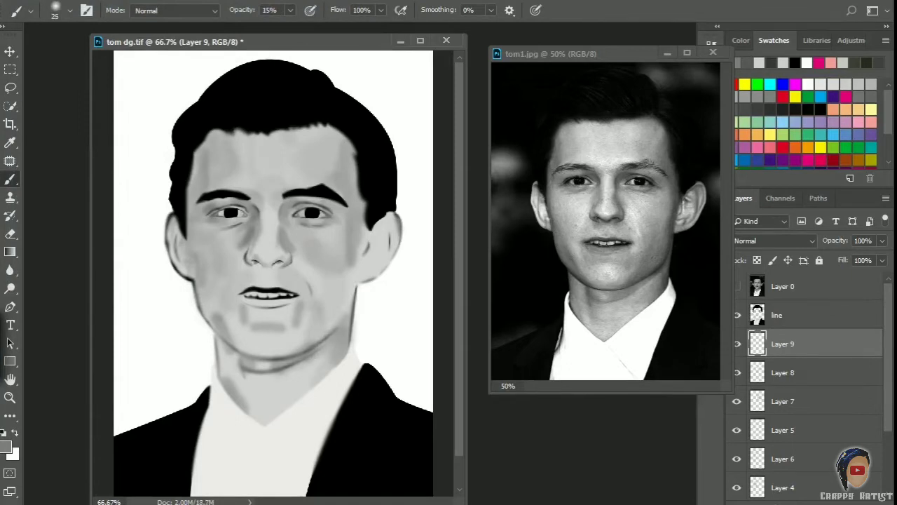
key("bracketright")
key("bracketright")
key("bracketright")
mouse_move(289, 10)
left_mouse_down()
mouse_move(315, 26)
mouse_move(306, 26)
left_mouse_up()
key("bracketleft")
mouse_move(247, 317)
left_mouse_down()
mouse_move(287, 335)
mouse_move(265, 333)
left_mouse_up()
left_click_drag(298, 298, 335, 329)
left_click_drag(210, 294, 236, 337)
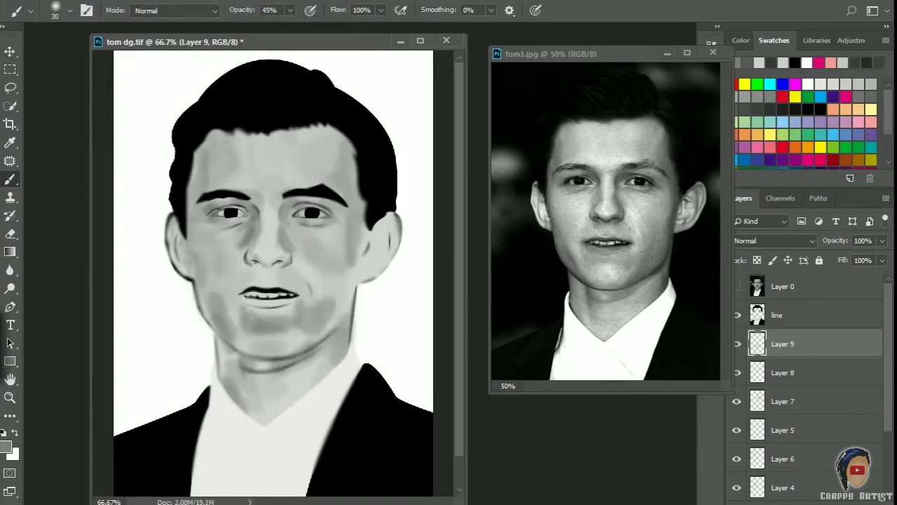
Step: Shade the image-right jaw edge, the cheek edge near the ear and both ears on Layer 9
left_click_drag(340, 319, 338, 358)
left_click_drag(354, 242, 361, 286)
left_click_drag(382, 214, 393, 266)
left_click_drag(189, 248, 196, 275)
Step: Shade the image-right forehead patch on Layer 9 with a 20 px brush at 21% opacity and blend it
key("2")
key("1")
key("bracketright")
left_click_drag(295, 126, 337, 168)
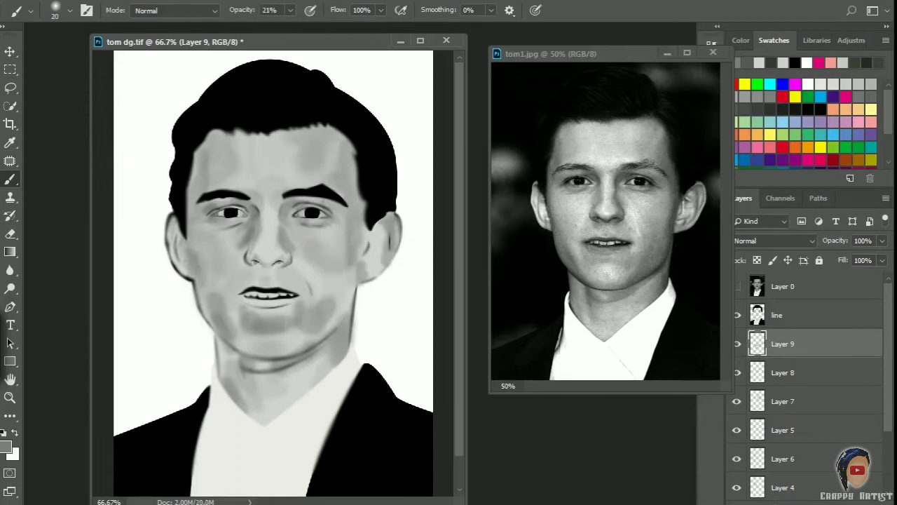
key("r")
key("b")
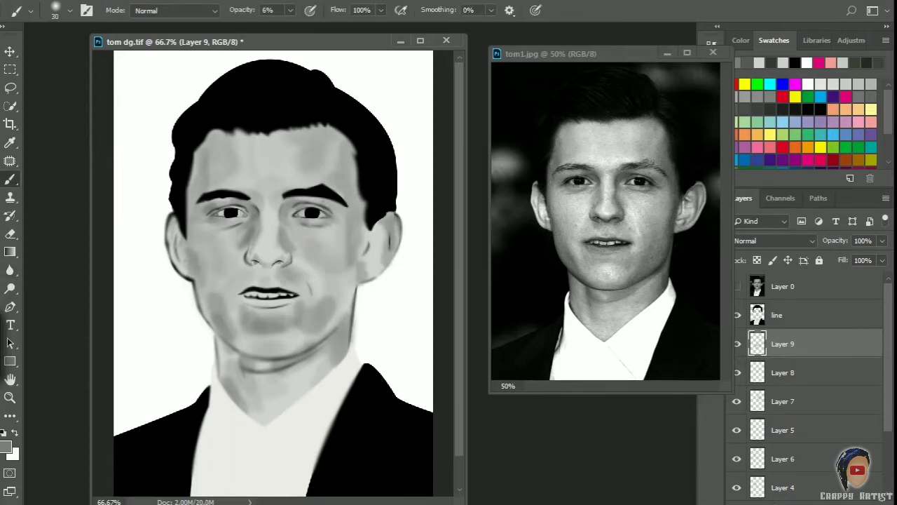
Step: Lighten the chin and mouth-side shading on Layer 9 with a 30 px eraser at 41% opacity
key("e")
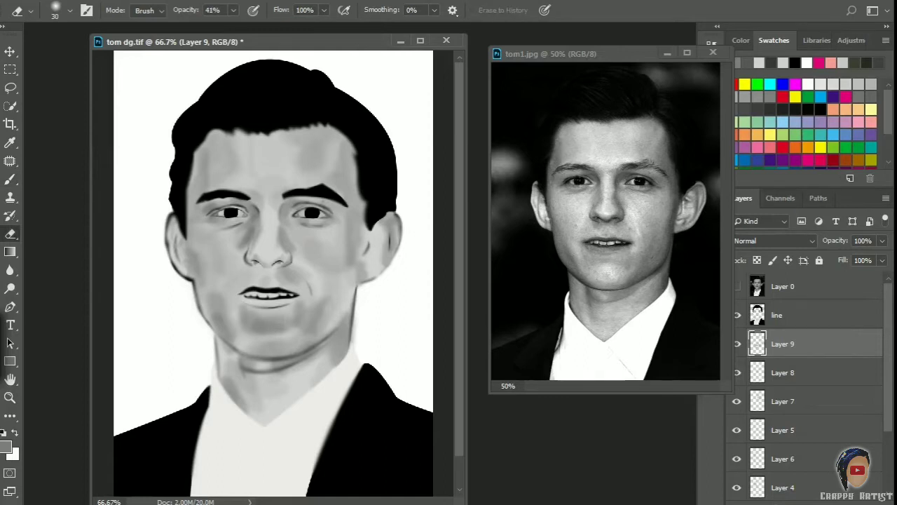
key("alt+bracketleft")
key("alt+bracketright")
key("b")
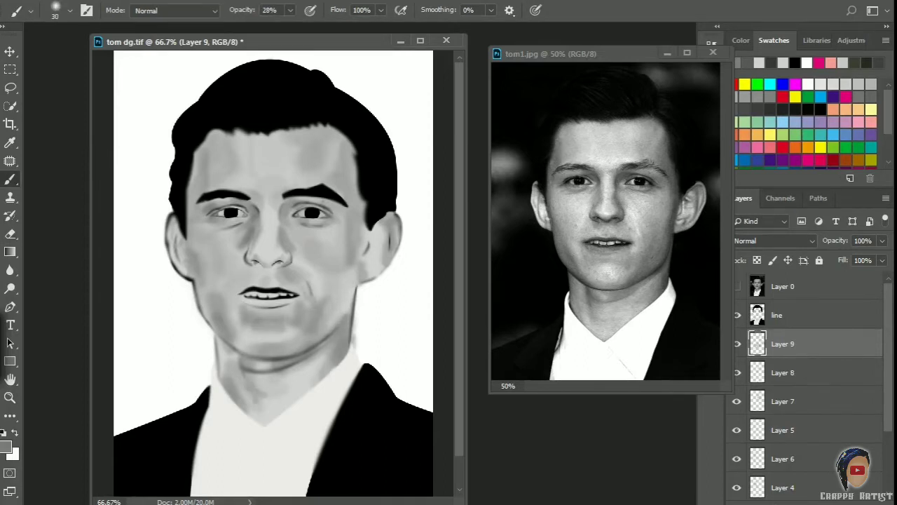
Step: Add Layer 10 and paint soft white highlights on the neck, cheeks and around the image-right eye
key("ctrl+shift+alt+n")
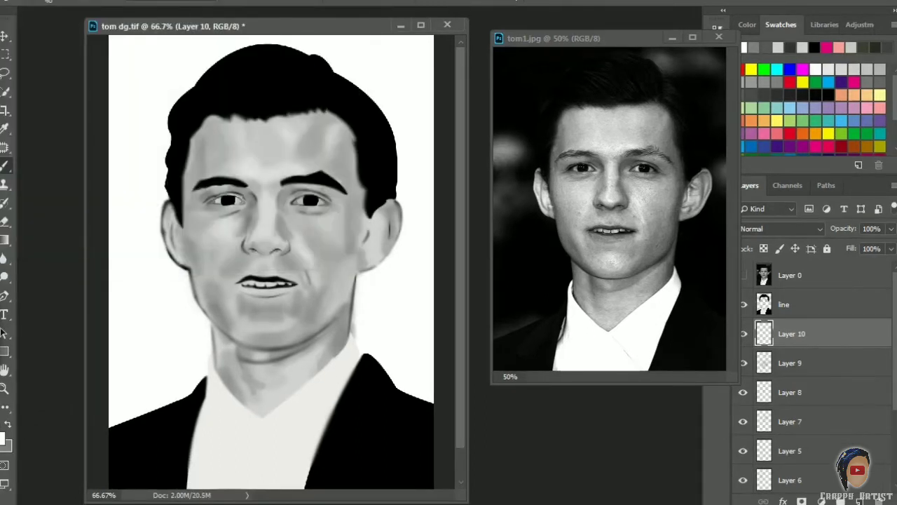
mouse_move(249, 330)
left_mouse_down()
mouse_move(294, 319)
mouse_move(280, 386)
left_mouse_up()
mouse_move(211, 218)
left_mouse_down()
mouse_move(241, 231)
mouse_move(224, 322)
left_mouse_up()
left_click_drag(220, 266, 221, 308)
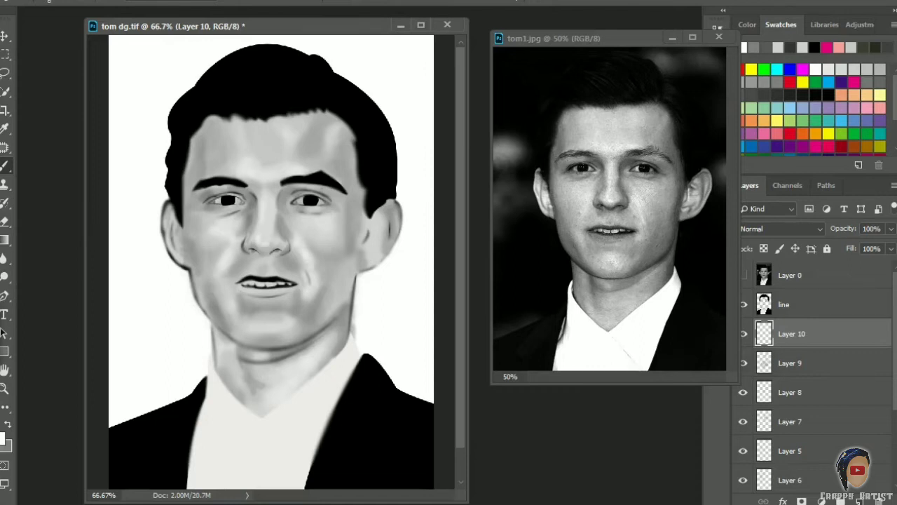
key("ctrl+plus")
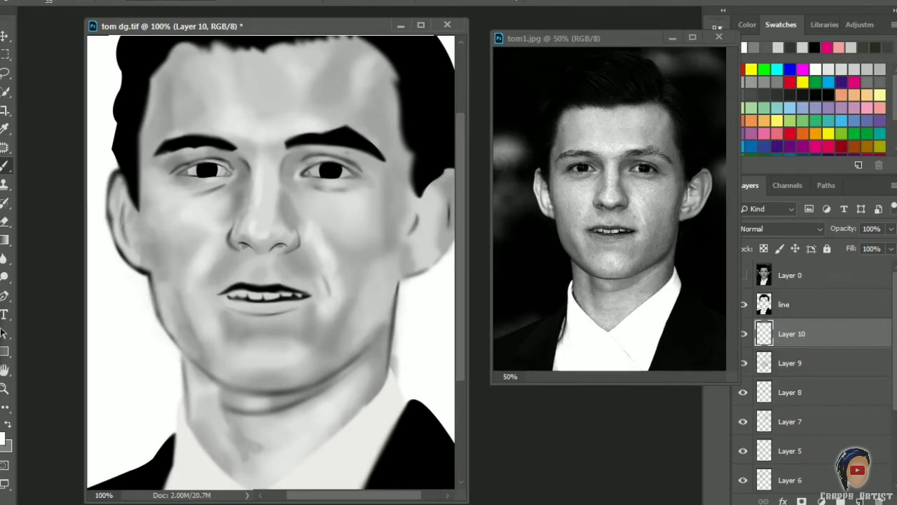
left_click_drag(383, 187, 354, 151)
key("ctrl+minus")
key("ctrl+minus")
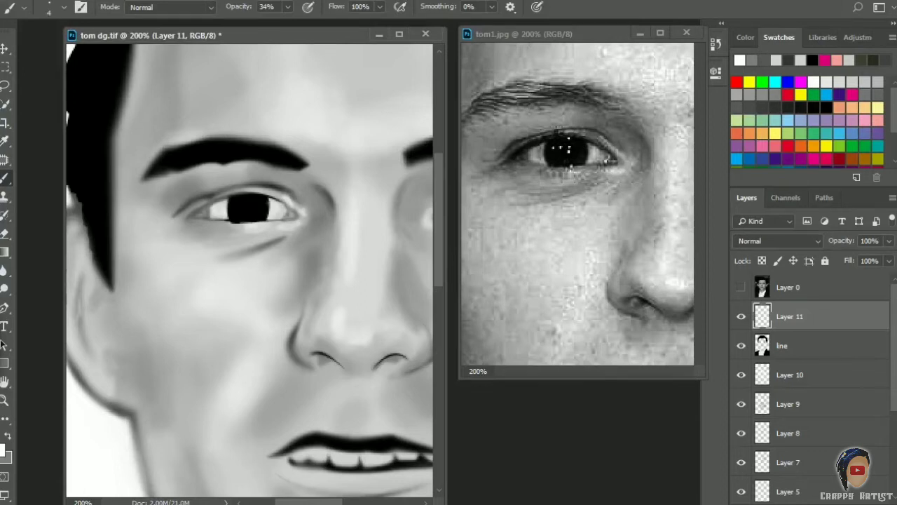
Step: Dot white catchlights in the image-left pupil on Layer 11 with a 2 px brush at 100% opacity
key("bracketleft")
key("5")
key("8")
key("0")
left_click(248, 204)
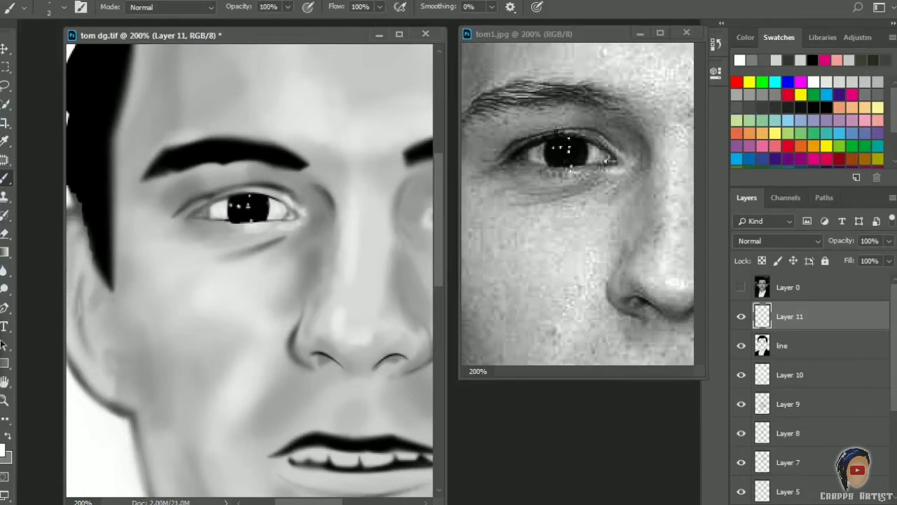
Step: Paint faint nose-tip highlights at 28% opacity and dot white catchlights in the image-right pupil with a 2 px brush at 100%
key("2")
key("5")
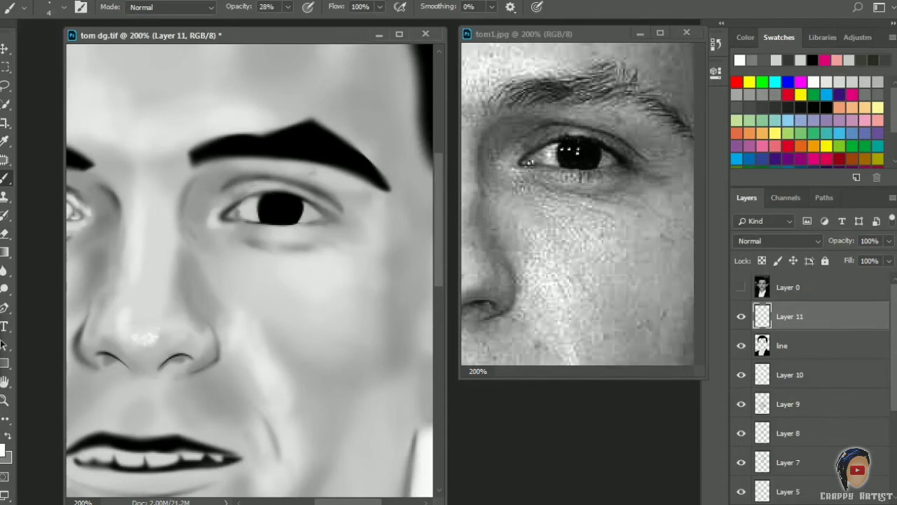
key("bracketleft")
key("0")
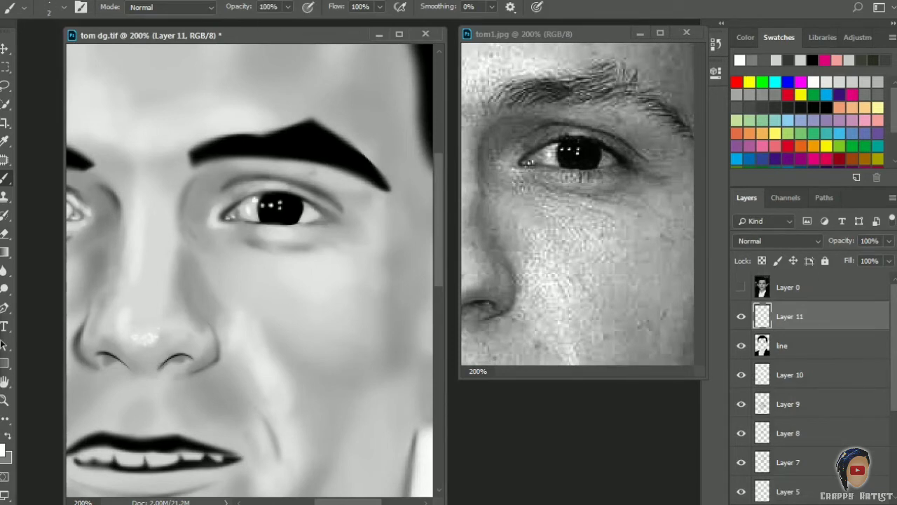
Step: Dab faint white skin highlights below the image-right eye with a 2 px brush at 26% opacity, following the nose and cheek reference
key("2")
key("6")
left_click_drag(546, 210, 645, 210)
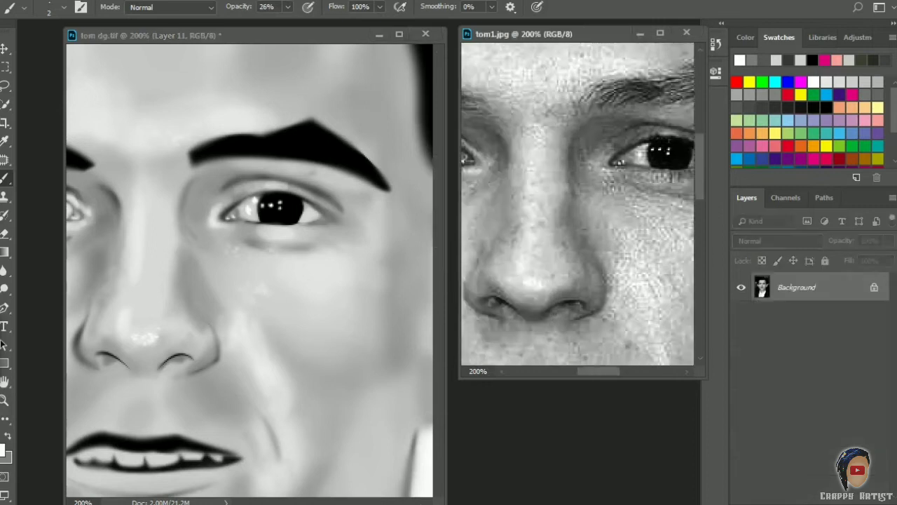
Step: Add Layer 12 below the line layer and paint faint grey creases under the image-right eye, setting the Blur strength to 72%
key("ctrl+shift+alt+n")
key("0")
key("5")
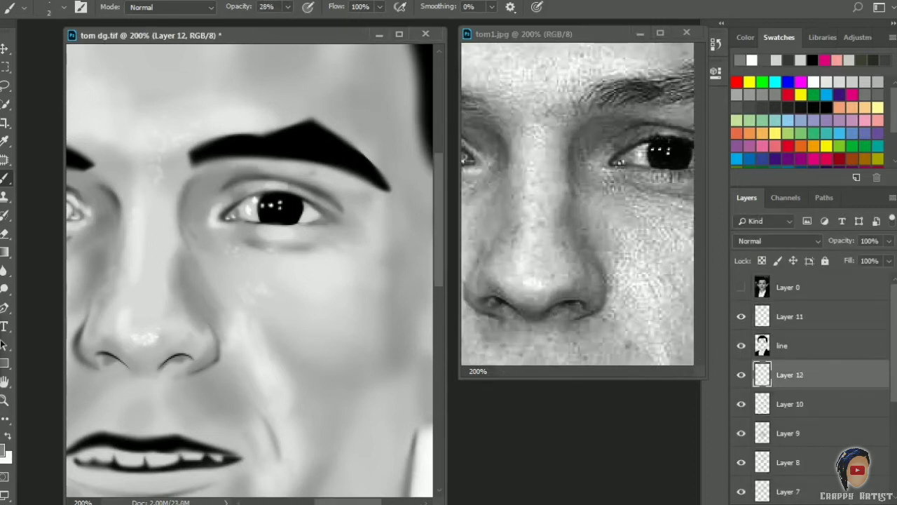
left_click_drag(281, 281, 177, 281)
key("r")
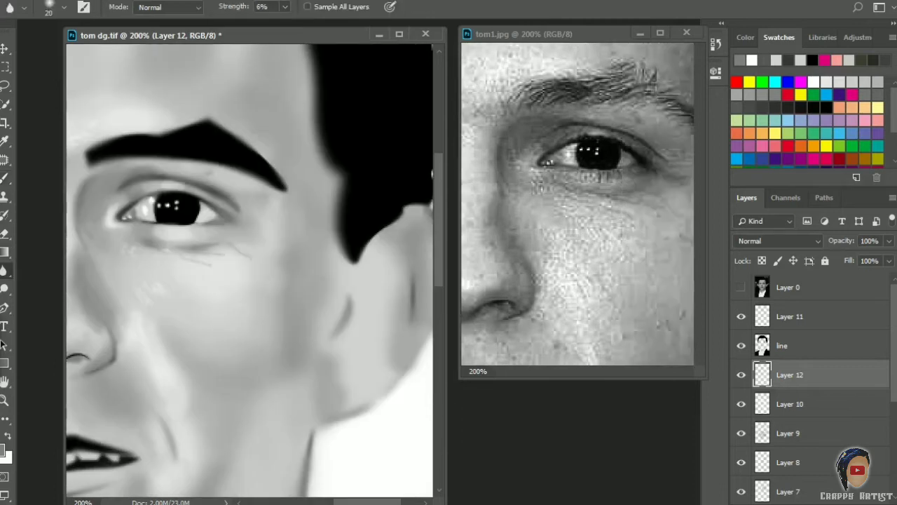
key("b")
key("r")
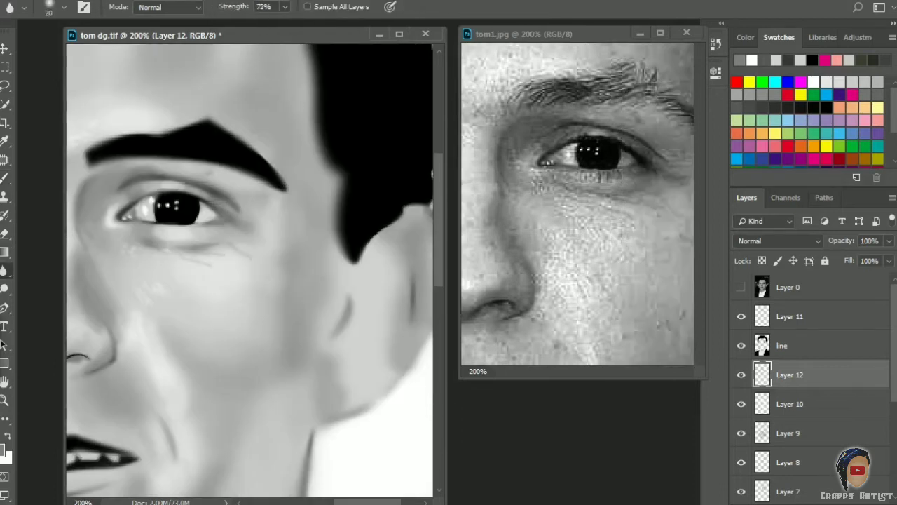
Step: Paint grey fold shadows inside the image-right ear at 41% opacity and soften them with the Blur tool
left_click_drag(280, 281, 166, 281)
key("b")
key("4")
key("1")
left_click_drag(291, 256, 300, 326)
mouse_move(253, 301)
left_mouse_down()
mouse_move(238, 379)
mouse_move(278, 379)
left_mouse_up()
key("r")
left_click_drag(322, 262, 321, 305)
left_click_drag(231, 350, 256, 368)
Step: Deepen the inner folds of the image-right ear in grey with a 4 px brush, at 19% and 47% opacity
key("b")
key("1")
key("9")
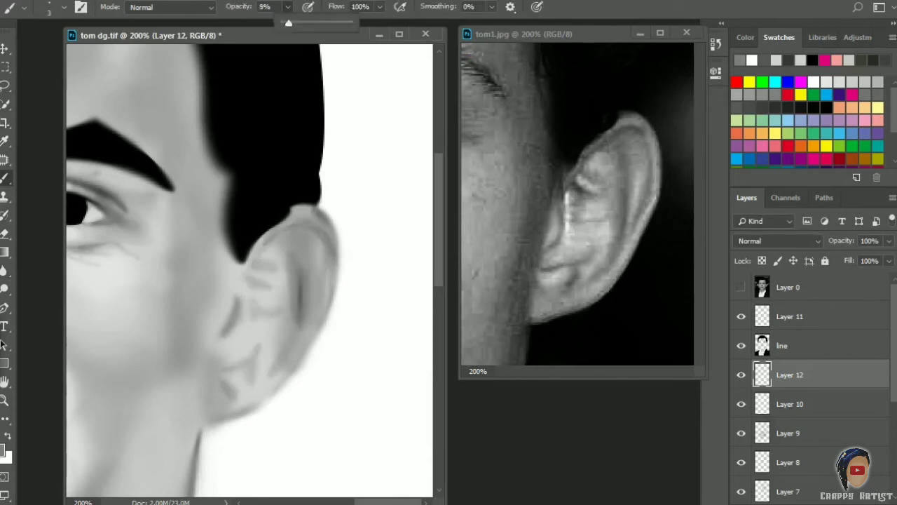
key("bracketright")
key("bracketright")
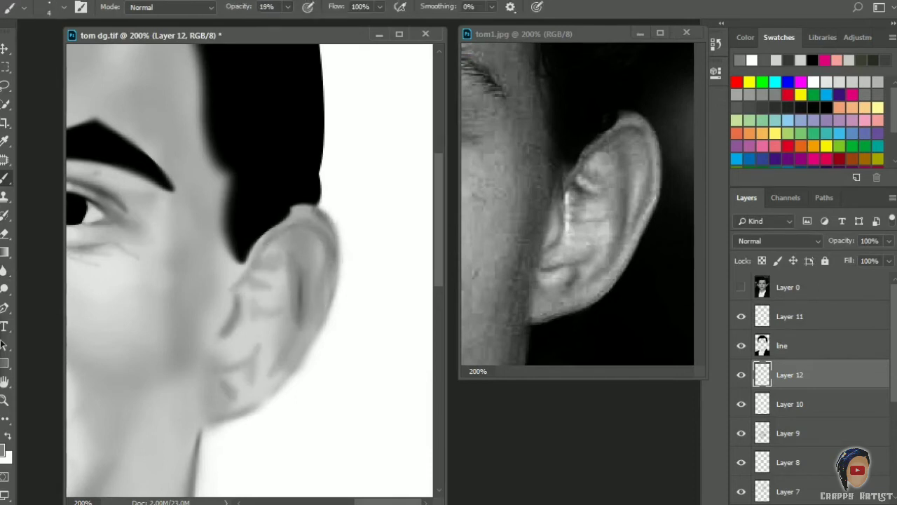
key("bracketleft")
left_click_drag(261, 336, 238, 385)
left_click_drag(319, 245, 316, 284)
left_click_drag(273, 253, 231, 332)
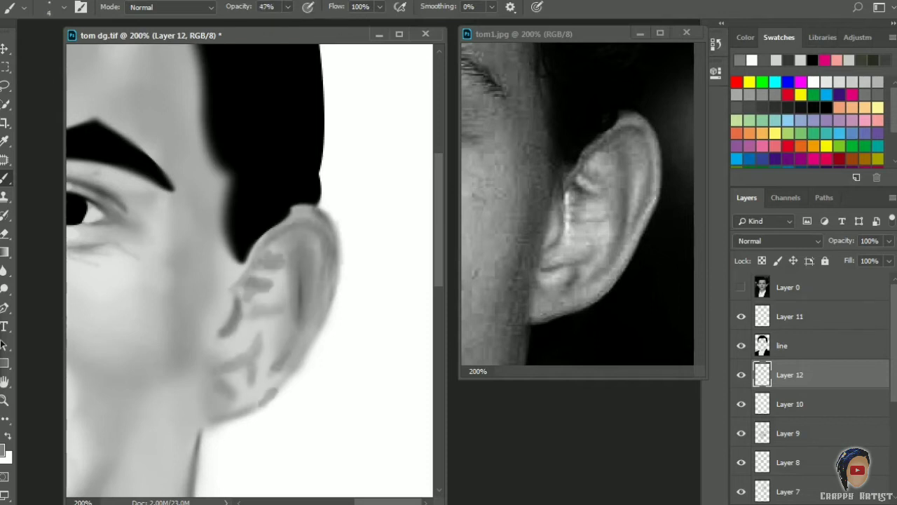
Step: Shade the lobe edge of the image-right ear in grey and blur the shading along its outer rim
left_click_drag(252, 403, 224, 420)
key("r")
mouse_move(329, 263)
left_mouse_down()
mouse_move(301, 368)
mouse_move(253, 406)
left_mouse_up()
key("e")
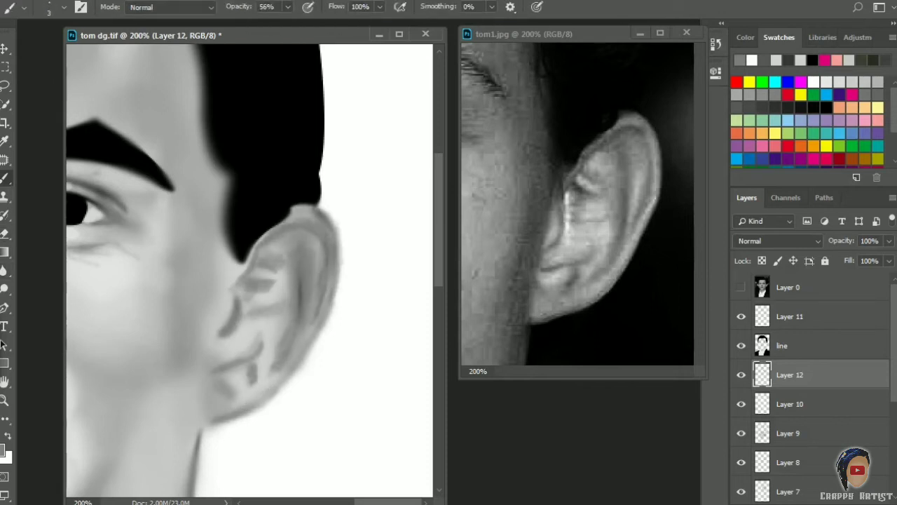
key("r")
Step: Paint white highlights between the inner folds of the image-right ear at 56% opacity
key("b")
left_click_drag(271, 244, 282, 254)
left_click_drag(239, 291, 241, 340)
left_click_drag(252, 354, 289, 319)
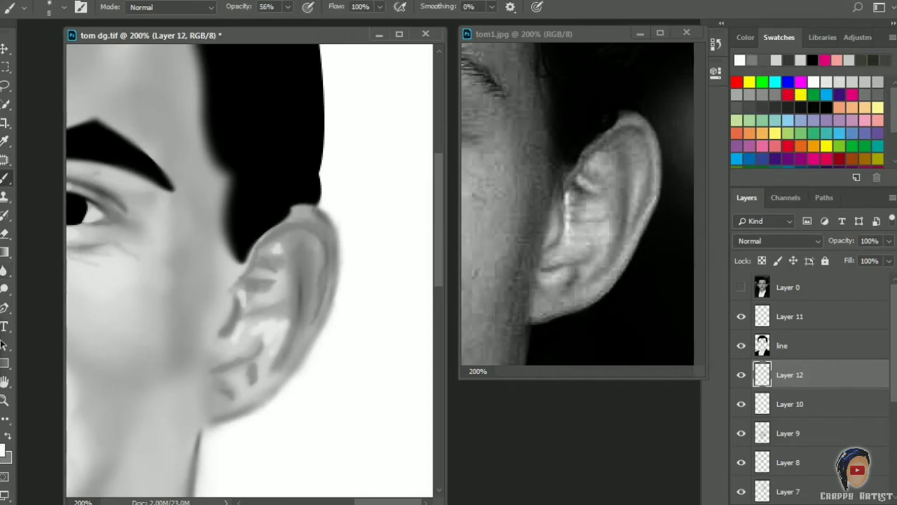
Step: Add white highlights above the lobe and along the outer rim of the image-right ear at 56% opacity, softening them with blur
left_click_drag(217, 389, 239, 371)
left_click_drag(308, 251, 330, 314)
left_click_drag(319, 283, 325, 312)
key("r")
key("b")
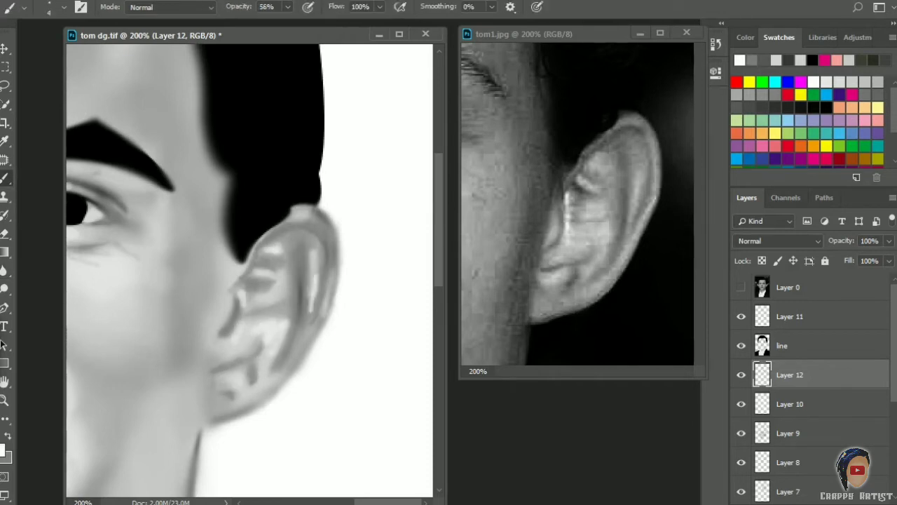
key("r")
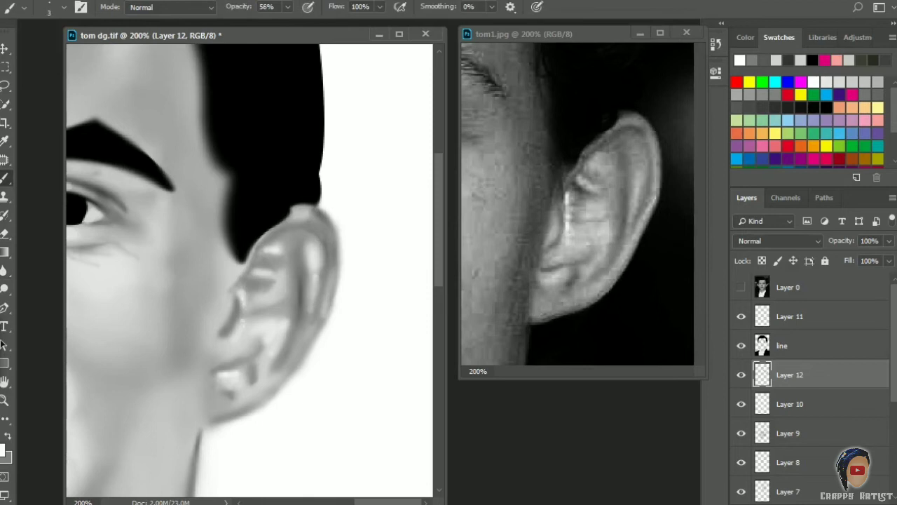
Step: Paint thin grey contours along the inner folds and outer rim of the image-left ear with a 2 px brush on Layer 12
key("ctrl+0")
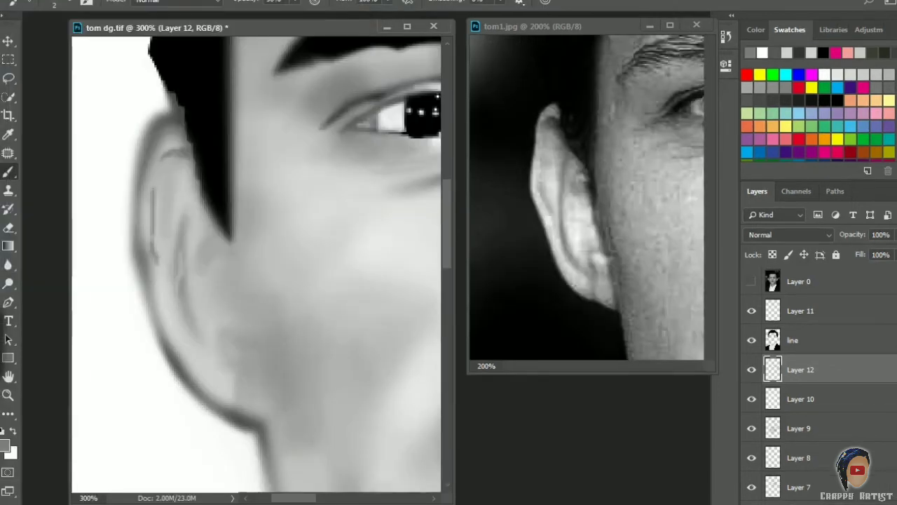
left_click_drag(151, 249, 163, 289)
left_click_drag(189, 198, 223, 358)
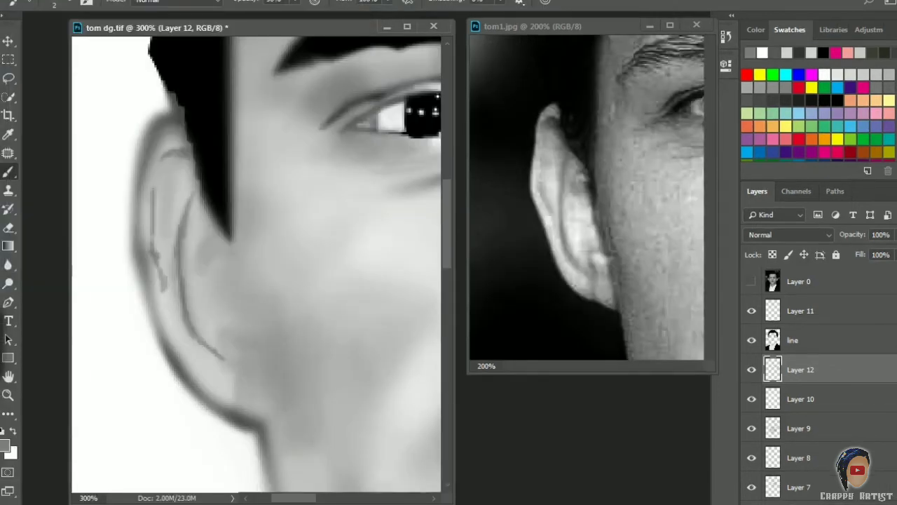
left_click_drag(184, 159, 170, 183)
left_click_drag(143, 280, 220, 417)
Step: Add grey shadow lines where the image-left ear meets the cheek and jaw, and darken its lobe and outer fold
left_click_drag(249, 393, 267, 477)
left_click_drag(237, 280, 242, 343)
left_click_drag(251, 294, 266, 406)
key("r")
key("b")
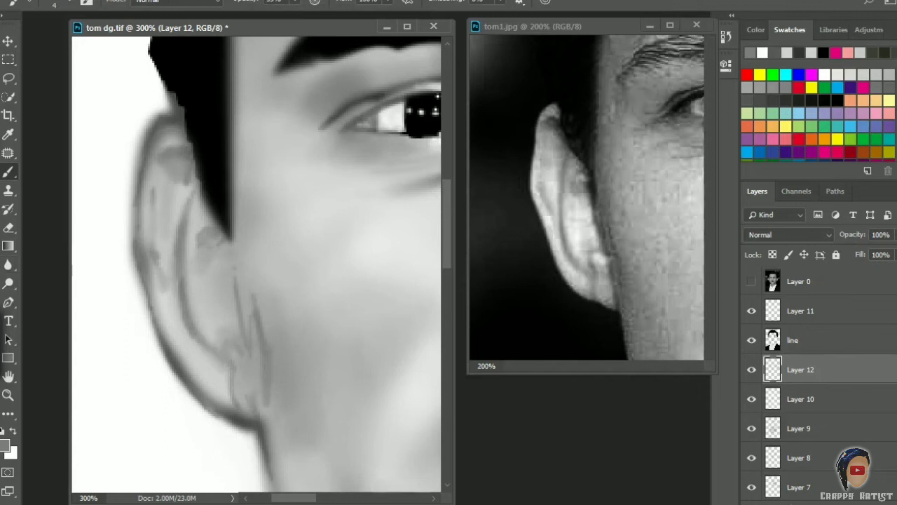
left_click_drag(243, 341, 232, 405)
left_click_drag(151, 260, 168, 301)
Step: Paint white highlights on the inner folds, upper rim and lobe of the image-left ear with a 3 px brush
key("x")
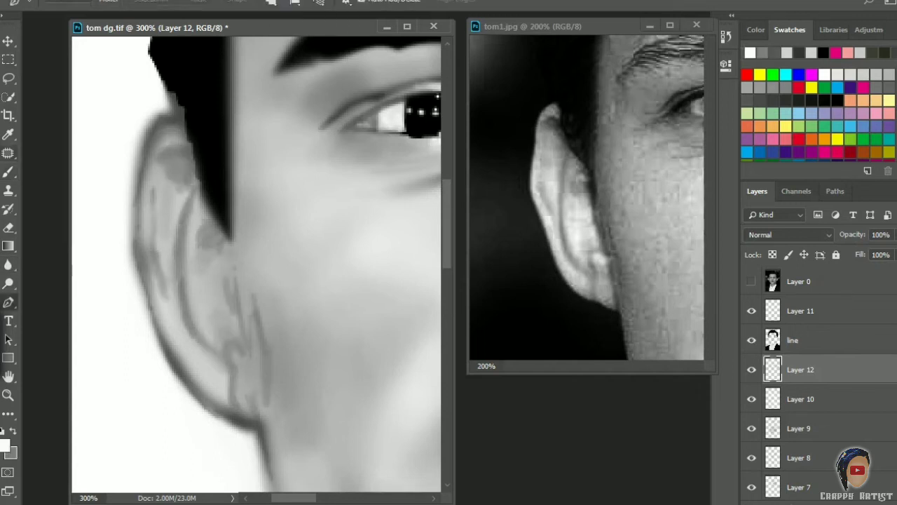
mouse_move(210, 256)
left_mouse_down()
mouse_move(189, 333)
mouse_move(225, 287)
left_mouse_up()
left_click_drag(171, 210, 163, 270)
left_click_drag(167, 286, 161, 322)
key("5")
key("2")
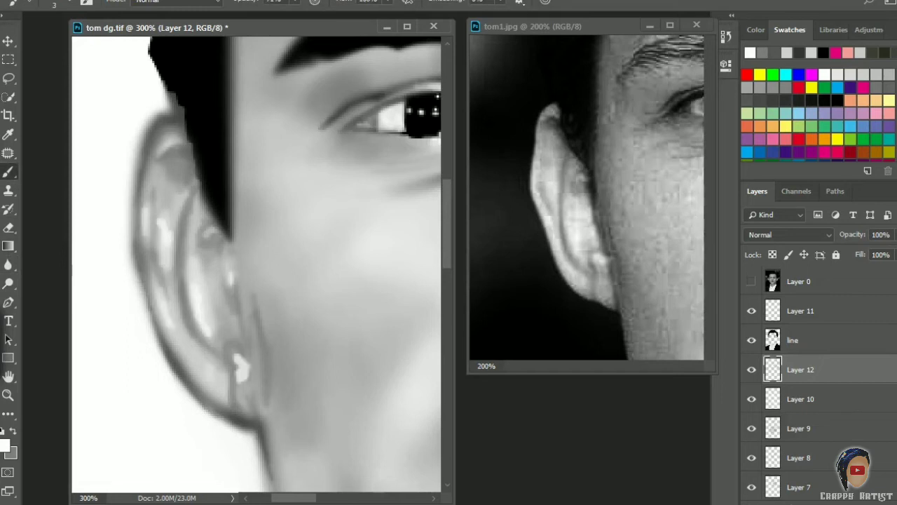
left_click_drag(203, 350, 210, 386)
left_click_drag(175, 169, 165, 221)
Step: Tone the upper fold and lobe edge of the image-left ear with a 5 px grey brush
key("x")
left_click_drag(232, 343, 227, 382)
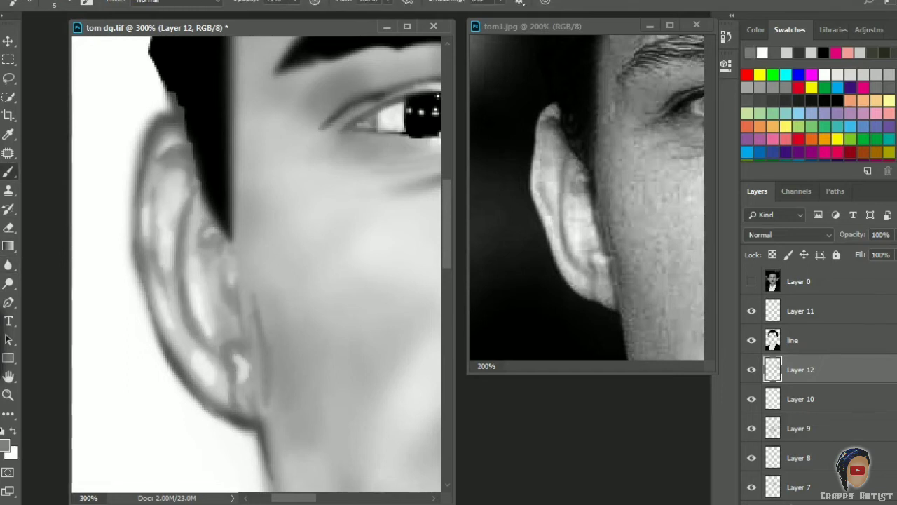
left_click_drag(171, 161, 199, 195)
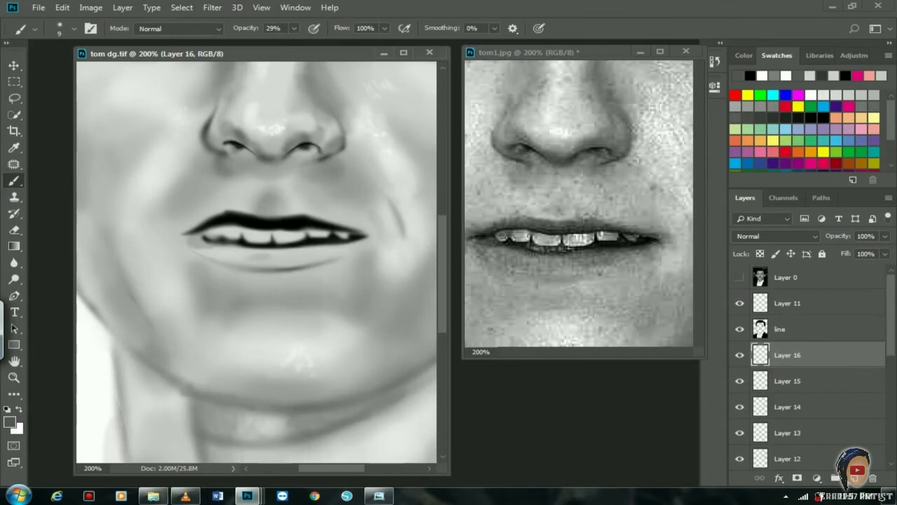
Step: Fill the lower lip with grey on Layer 16 using a 9 px brush at 29% opacity, and soften its edges with a 41% eraser
left_click_drag(188, 237, 368, 239)
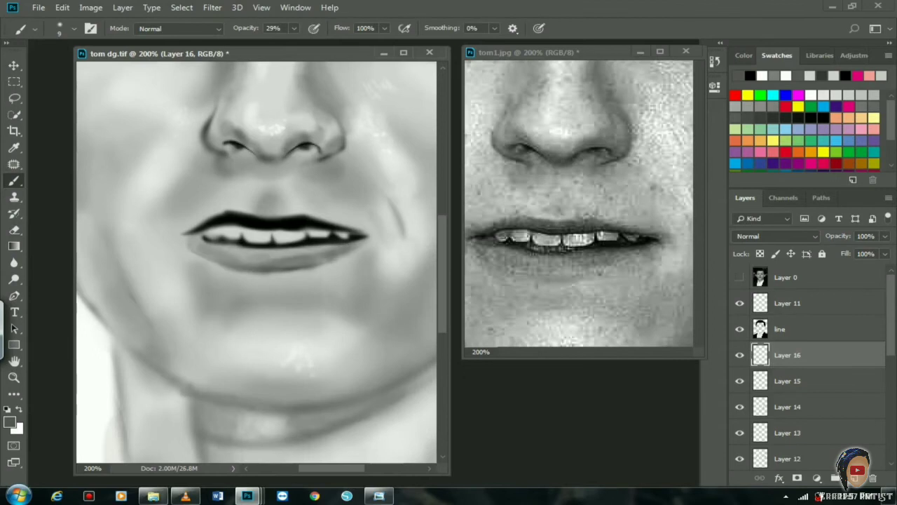
left_click_drag(189, 255, 326, 261)
left_click_drag(179, 238, 364, 253)
key("e")
left_click_drag(182, 245, 316, 265)
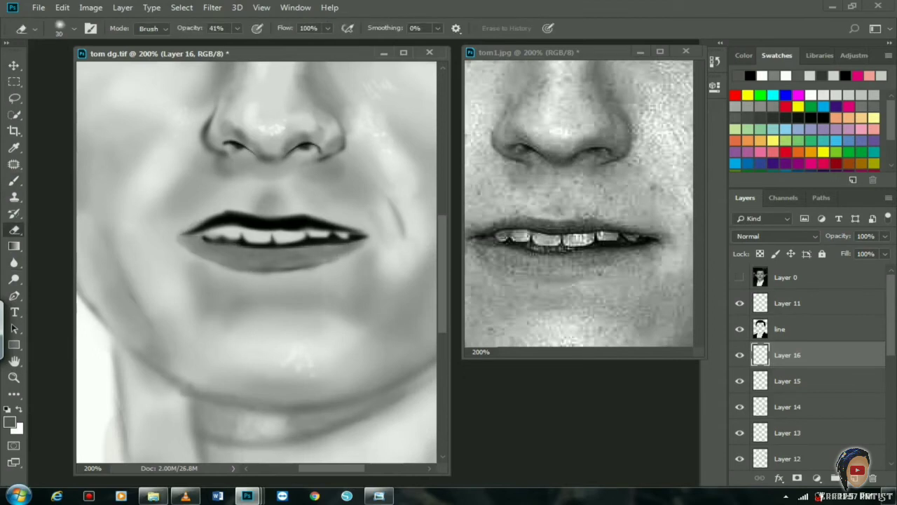
Step: On Layer 11, tone the upper lip and mouth corners in grey with a 4 px brush at 39% opacity, and blur at 14% strength
key("alt+bracketright")
key("alt+bracketright")
key("b")
key("ctrl+plus")
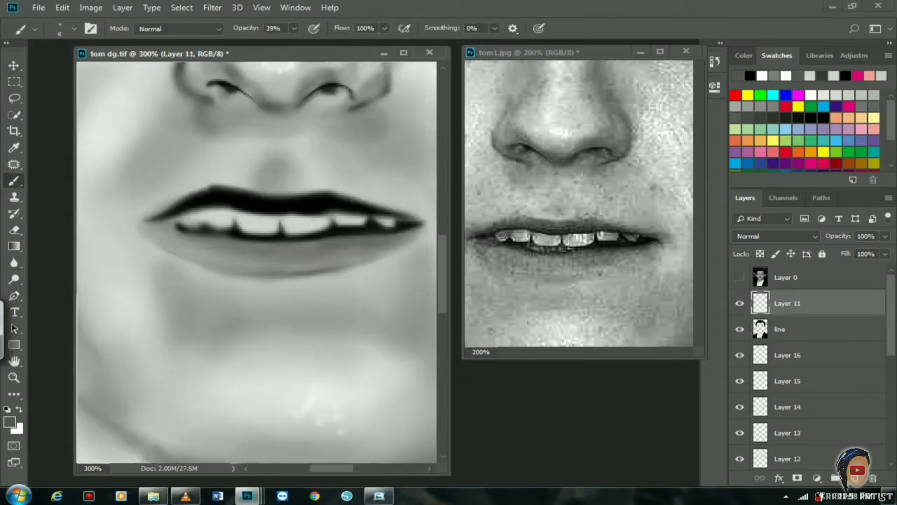
key("r")
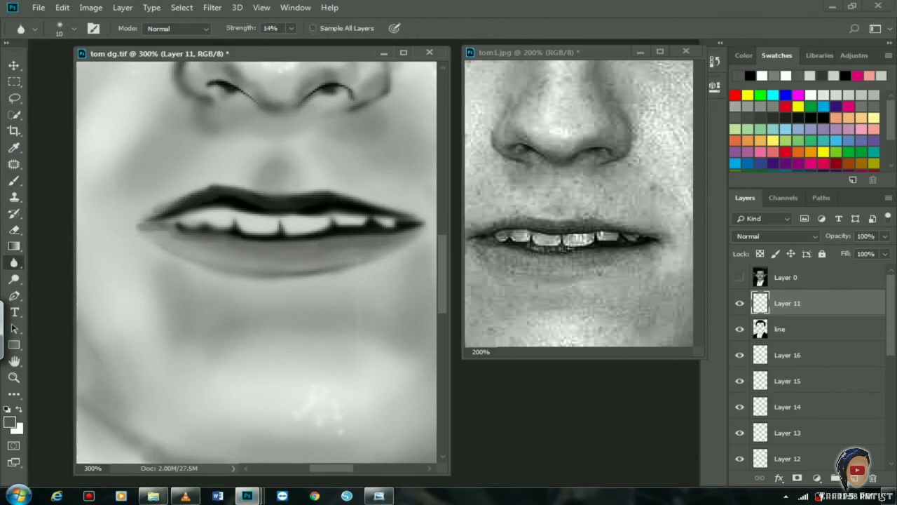
Step: Pick a near-black colour, darken the mouth corners and the lower lip's upper edge, and blur them at 14% strength
left_click(9, 422)
left_click(411, 229)
key("bracketright")
mouse_move(413, 238)
left_mouse_down()
mouse_move(294, 242)
mouse_move(144, 226)
left_mouse_up()
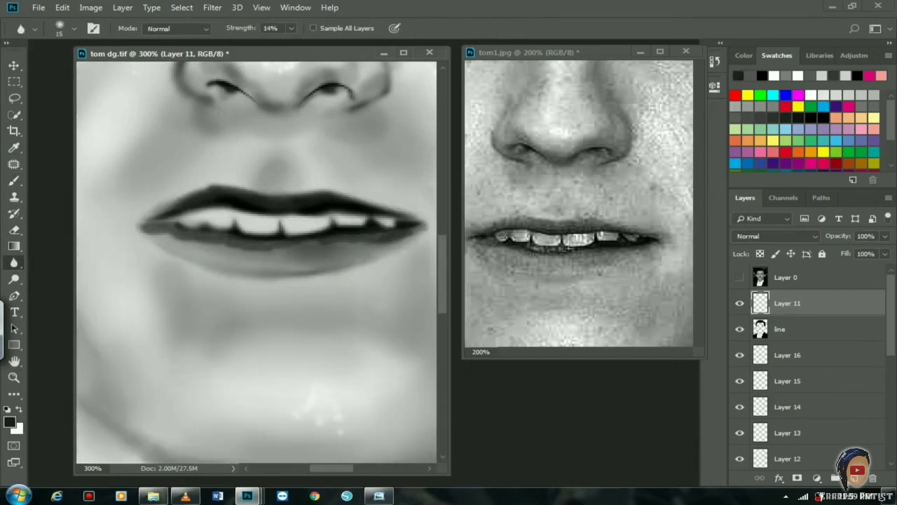
Step: Paint white highlights on the upper lip's edge at 48% opacity and on the teeth with a 1 px brush, and set opacity to 16%
key("x")
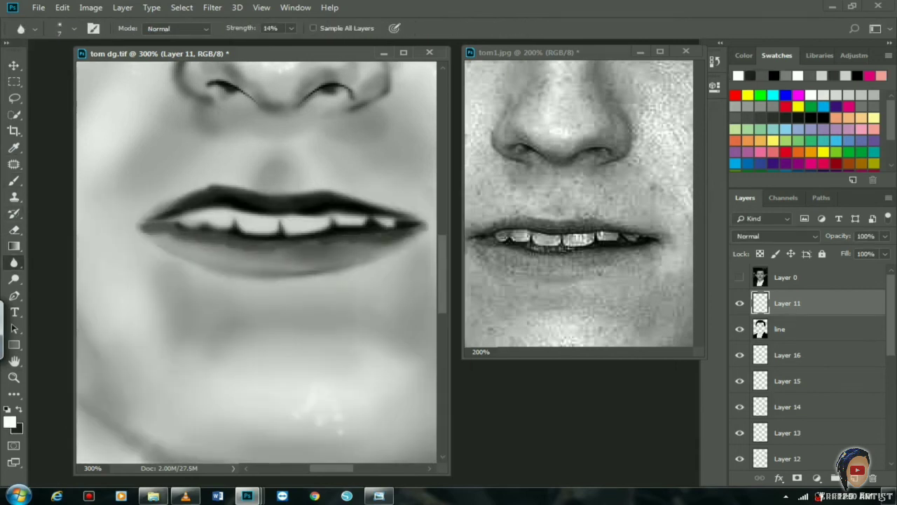
key("b")
left_click_drag(243, 187, 258, 185)
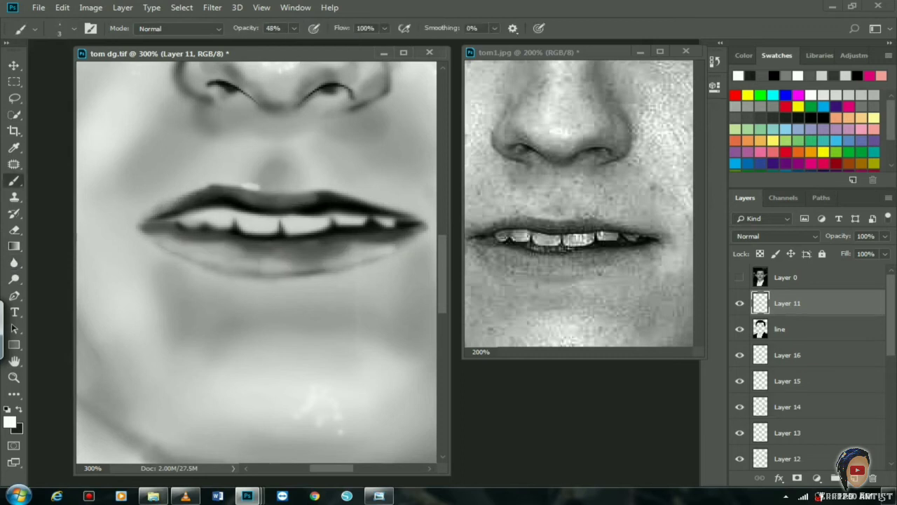
key("bracketleft")
left_click(294, 28)
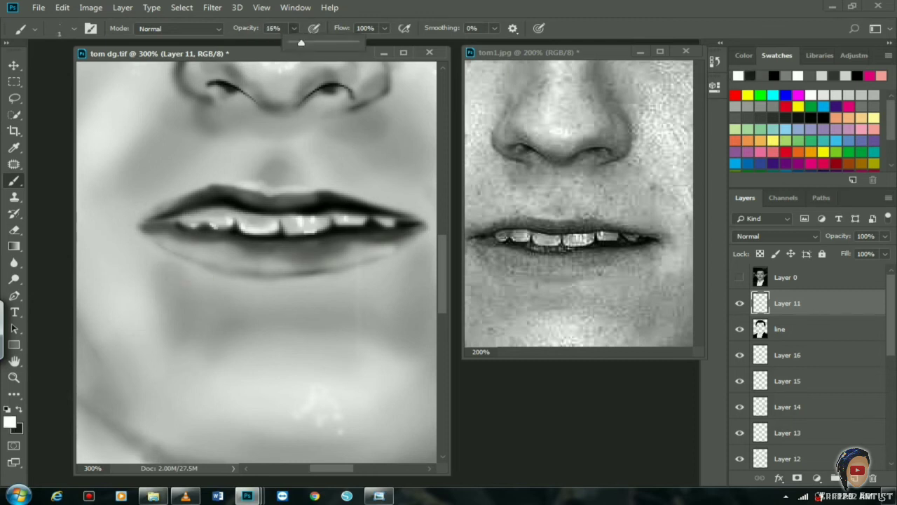
Step: Darken the neck shadow below the chin in black on Layer 16 and soften it with the Blur tool at 55% strength
key("ctrl+0")
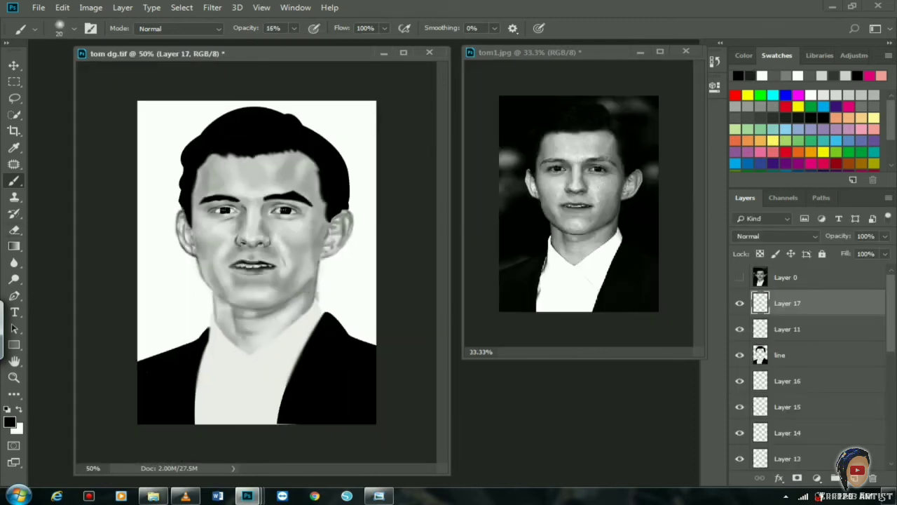
left_click(787, 381)
key("r")
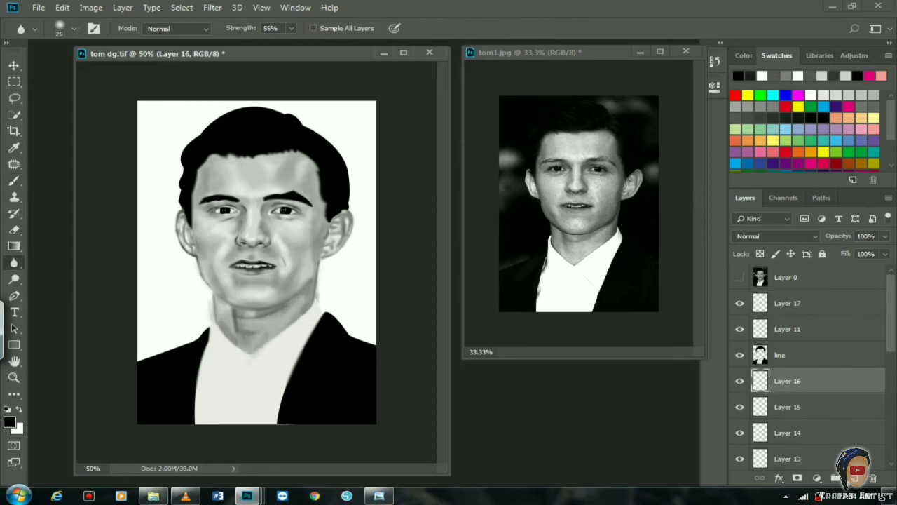
Step: Add Layer 18 above Layer 17 and paint faint white highlights on the face with a 30 px brush at 26% opacity
left_click(787, 303)
key("e")
key("x")
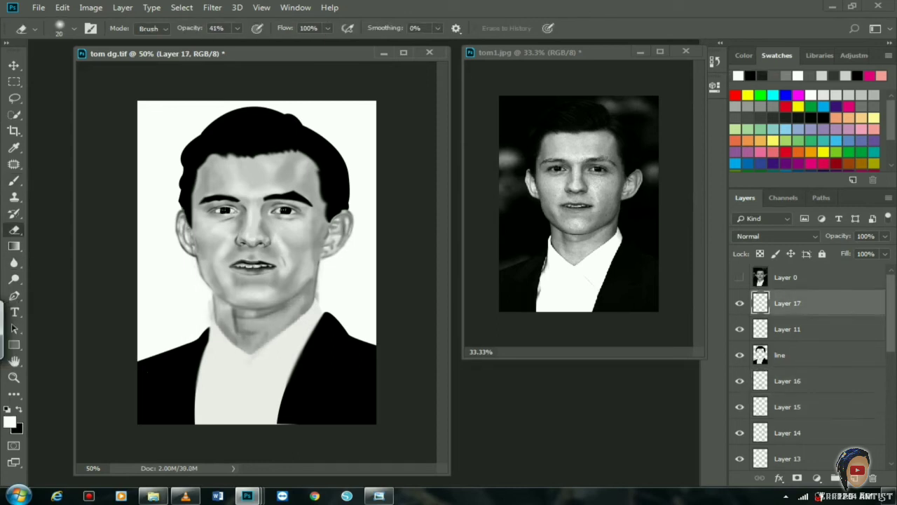
key("b")
key("ctrl+shift+alt+n")
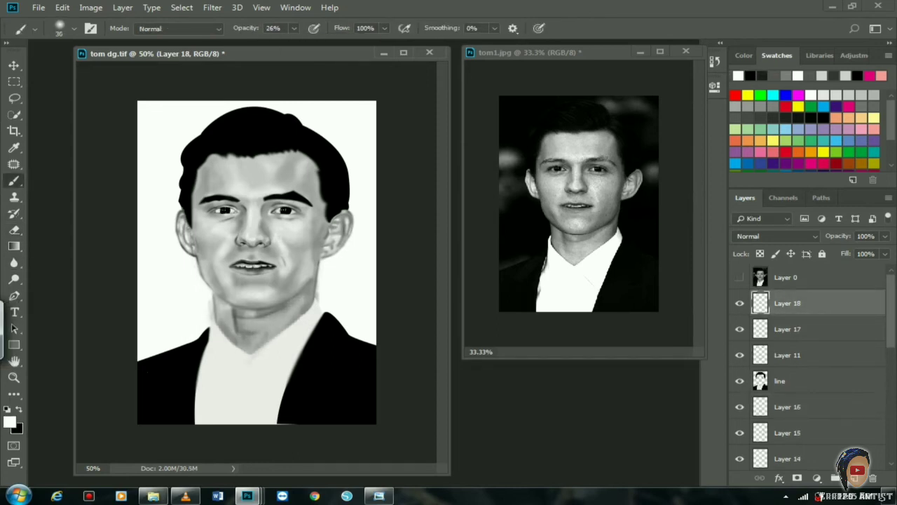
Step: Add Layer 19, shade the face lightly in black at 8% and 17% opacity, and move the layer above Layer 18
key("ctrl+shift+alt+n")
key("0")
key("8")
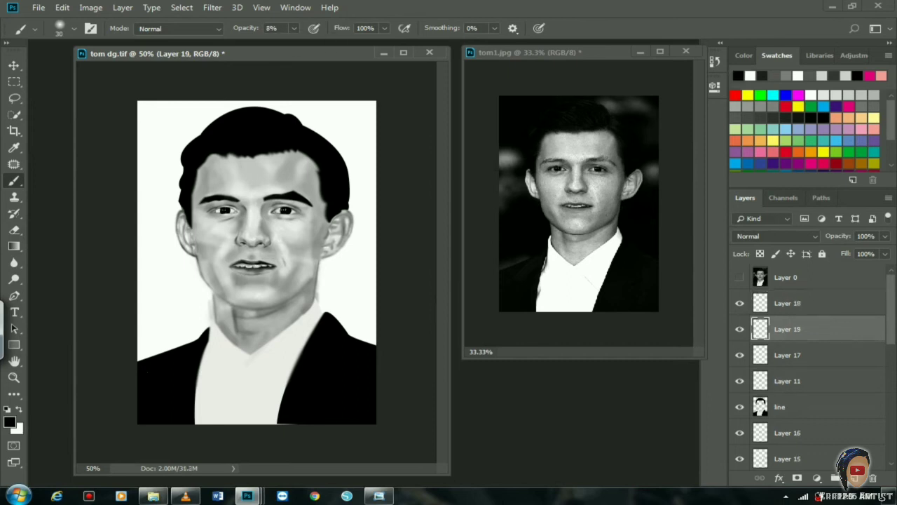
key("1")
key("7")
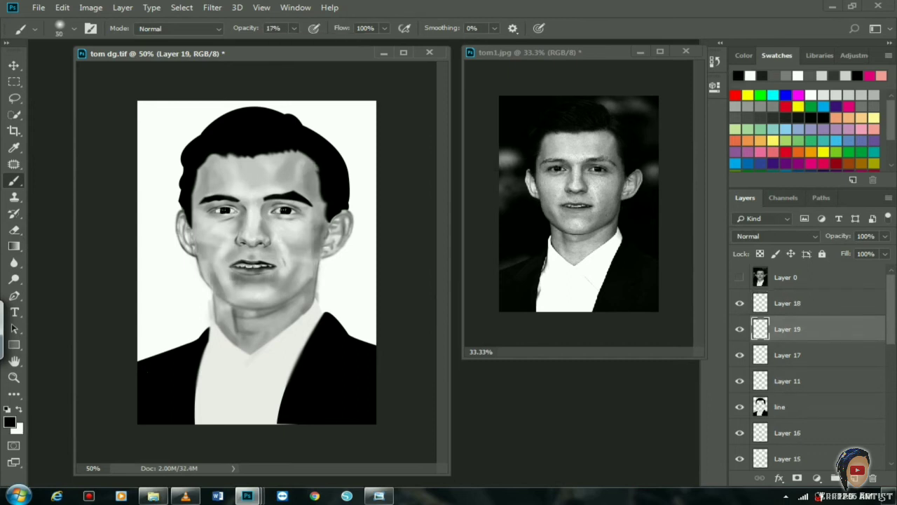
key("ctrl+]")
key("1")
key("7")
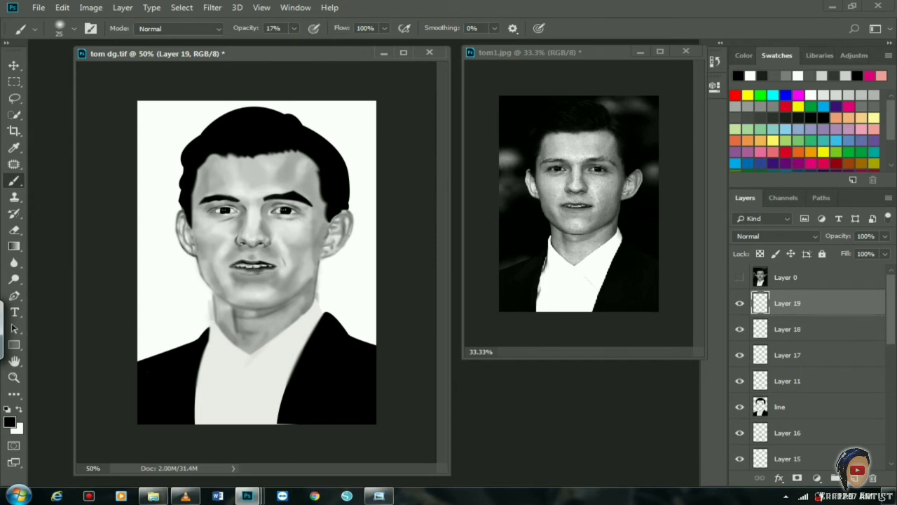
Step: Paint very soft black shading along the face and jaw on Layer 19 with a 50 px brush at 10% opacity
key("1")
key("]")
key("]")
key("]")
key("]")
key("]")
key("]")
key("]")
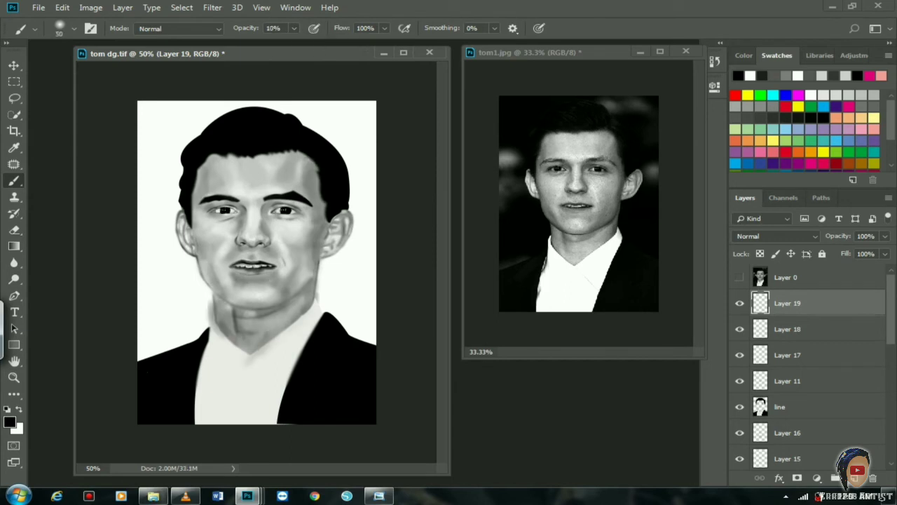
key("ctrl+[")
key("ctrl+[")
key("ctrl+[")
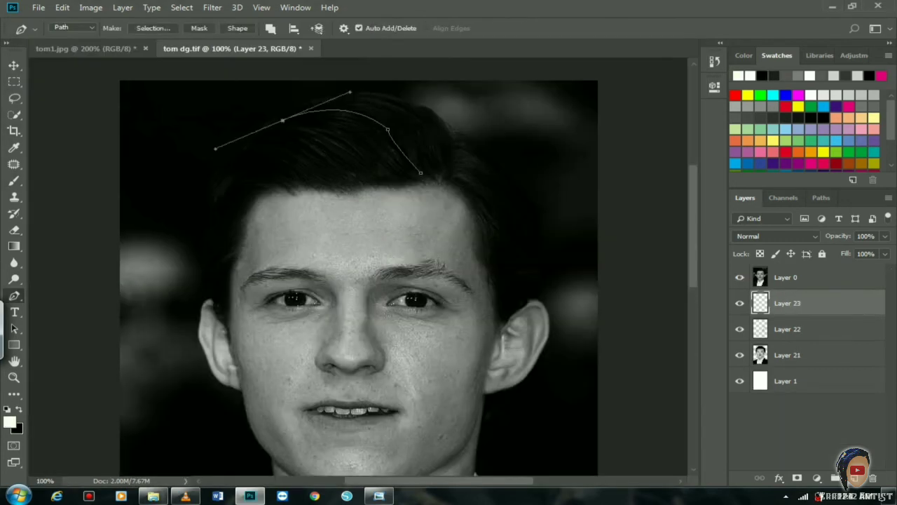
Step: Trace the main hair strands with the Pen tool on Layer 23, stroke them in white, and hide the photo on Layer 0
left_click(540, 240)
right_click(420, 142)
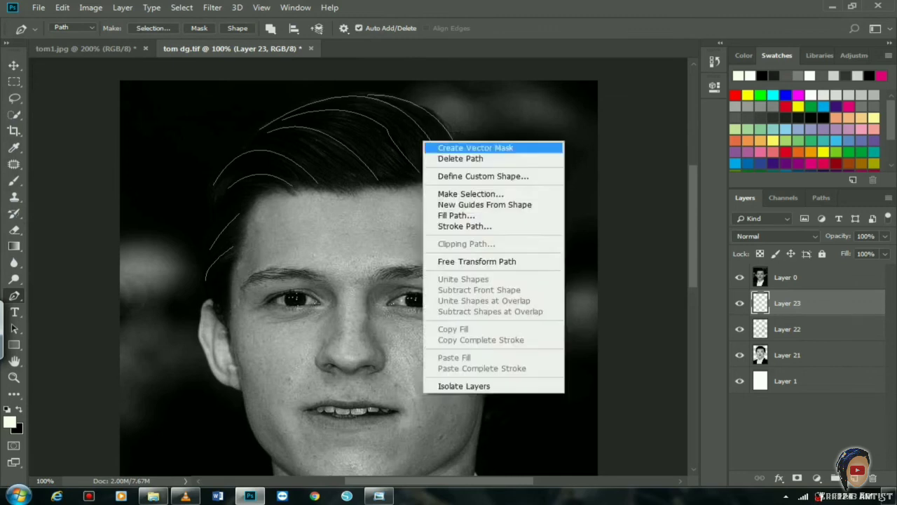
key("Escape")
left_click(739, 277)
key("alt+[")
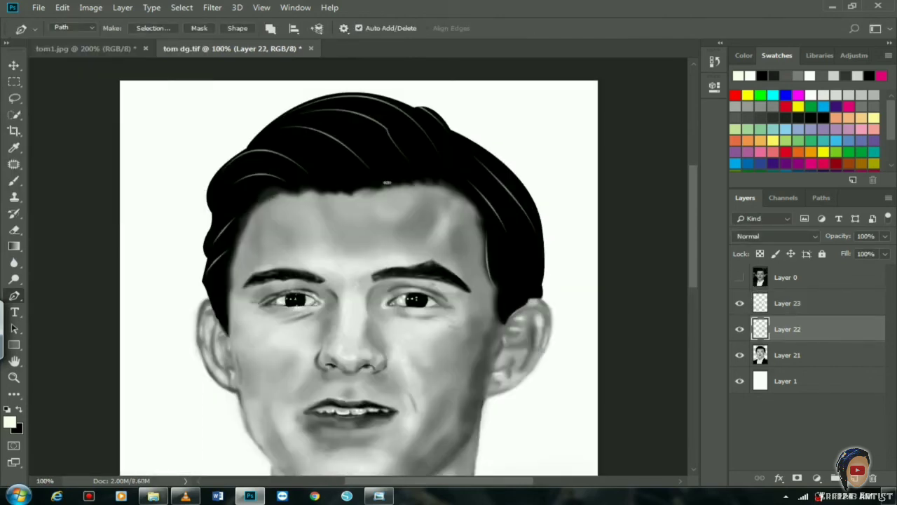
Step: Trace finer strands across the whole hair and both sides with the Pen tool on Layer 23 and stroke them in light grey
left_click(400, 178)
key("alt+]")
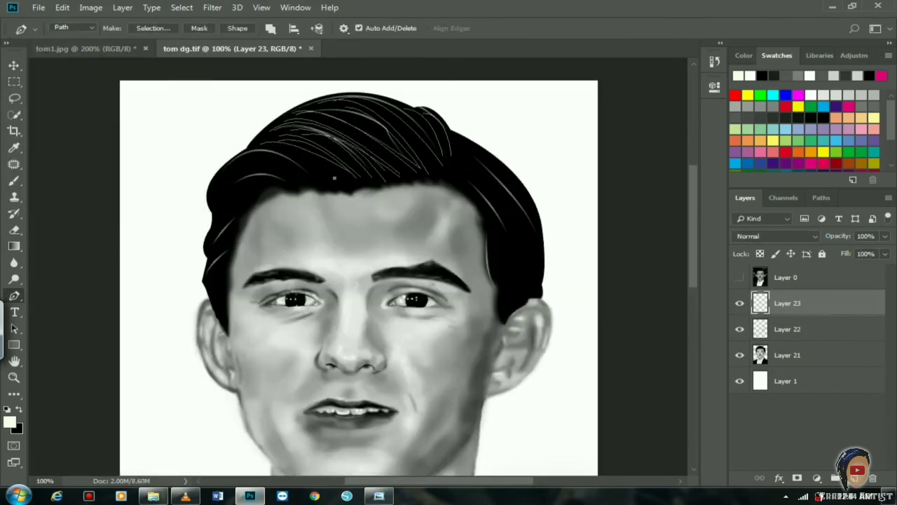
left_click_drag(210, 194, 197, 223)
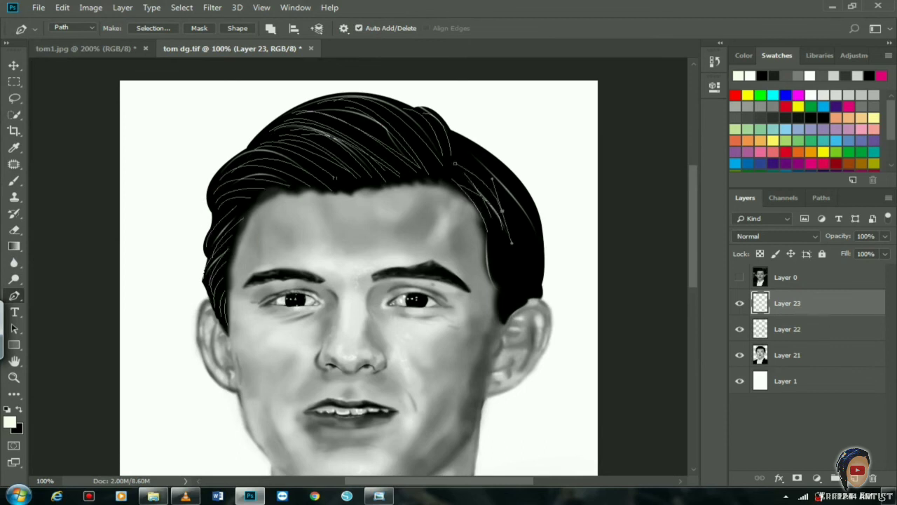
left_click(518, 289)
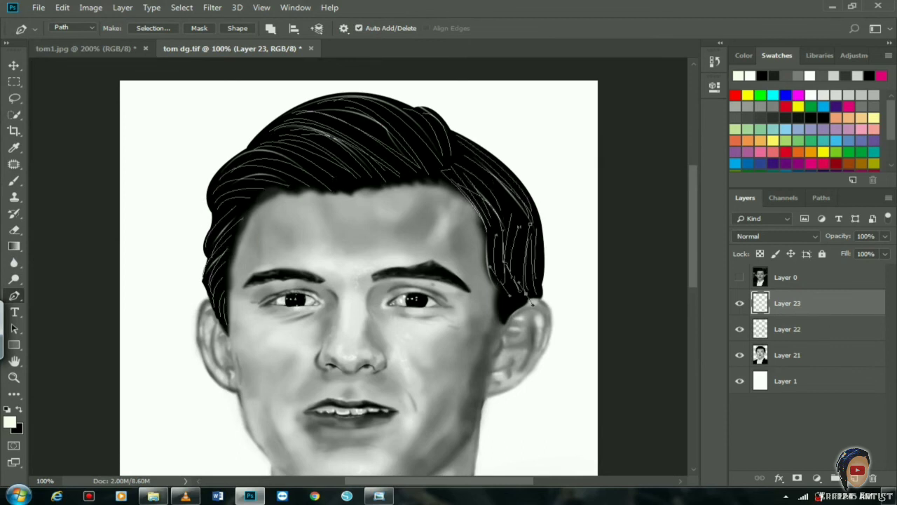
right_click(505, 315)
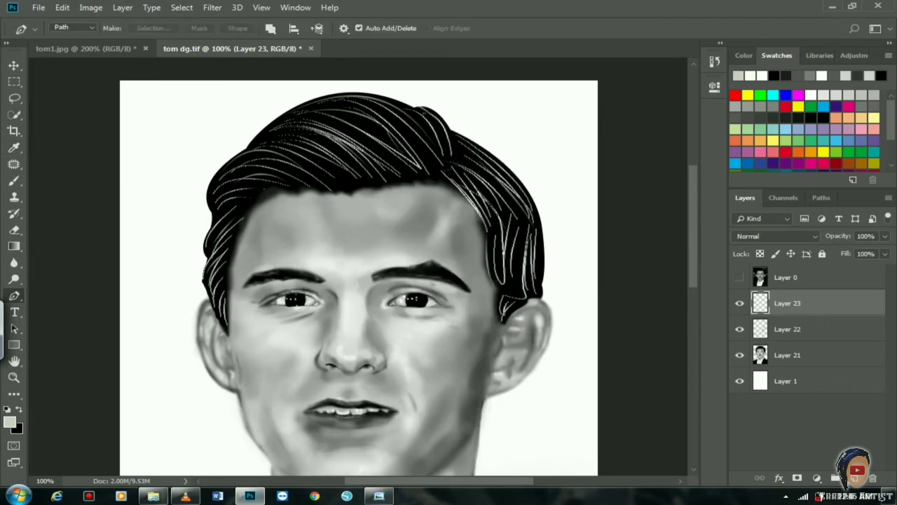
Step: Add Layer 24 above Layer 23 and paint grey and dark grey shading over the hair with 25 and 35 px brushes at 38% opacity
key("v")
key("alt+shift+[")
key("alt+]")
key("alt+]")
key("alt+]")
key("b")
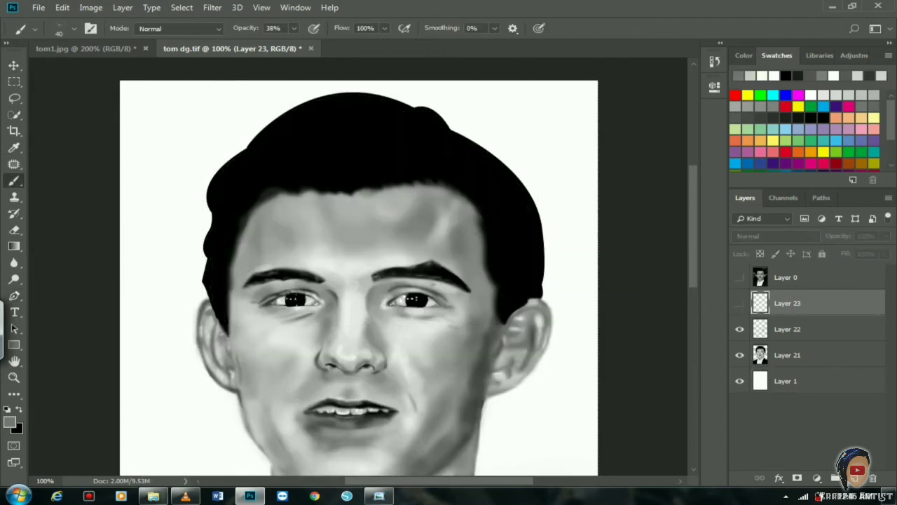
key("ctrl+shift+alt+n")
key("bracketright")
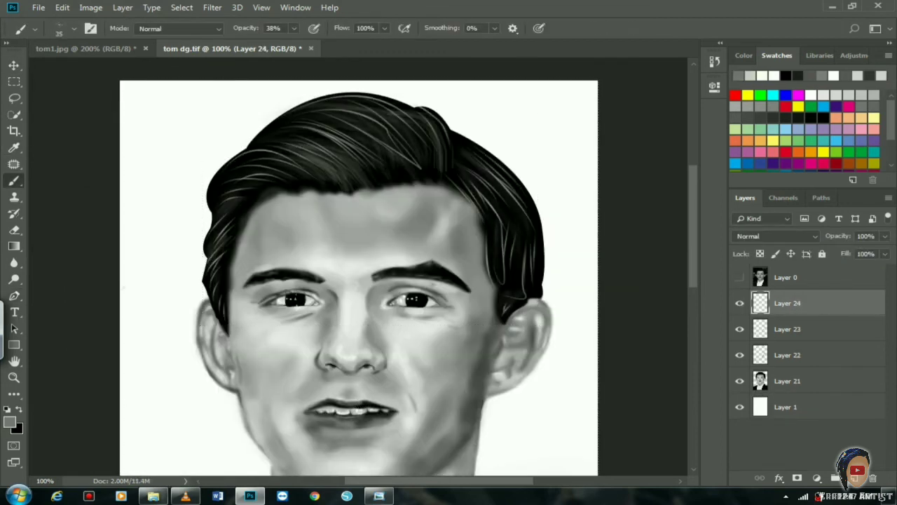
left_click_drag(308, 147, 421, 116)
key("x")
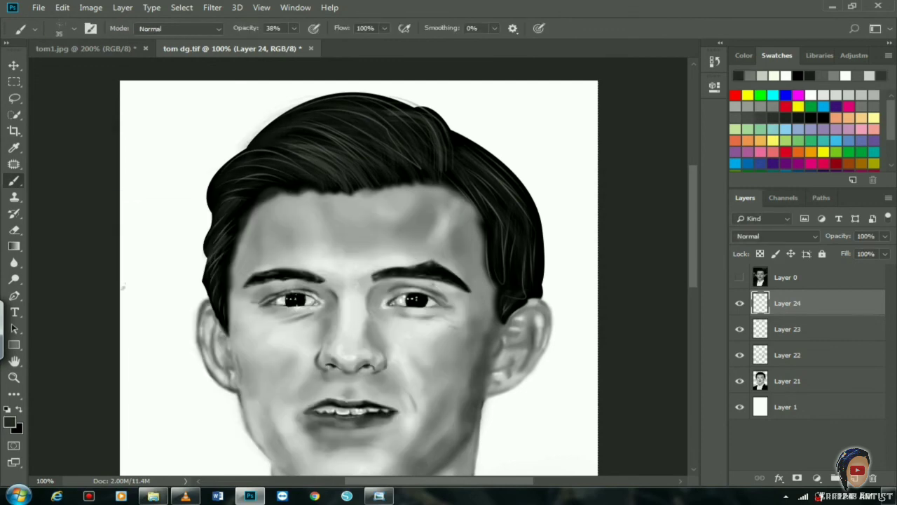
key("alt+[")
key("alt+[")
key("alt+[")
key("v")
key("ctrl+0")
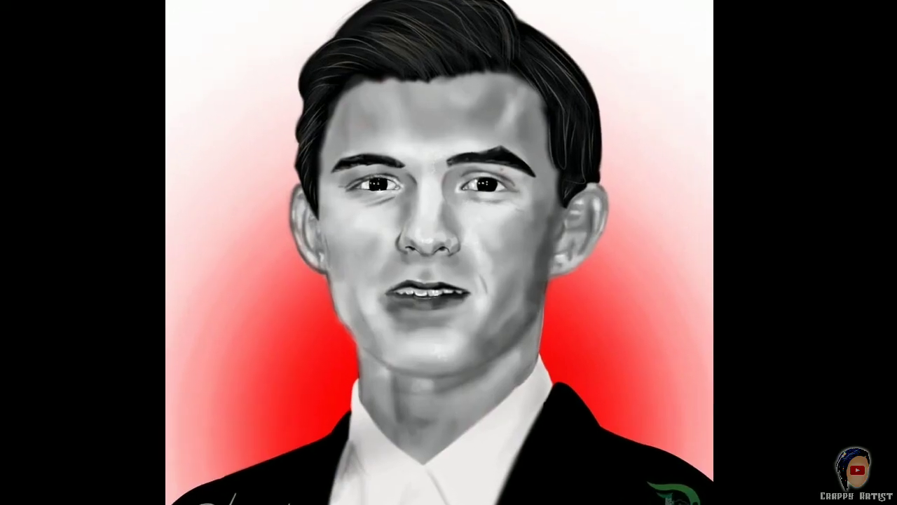